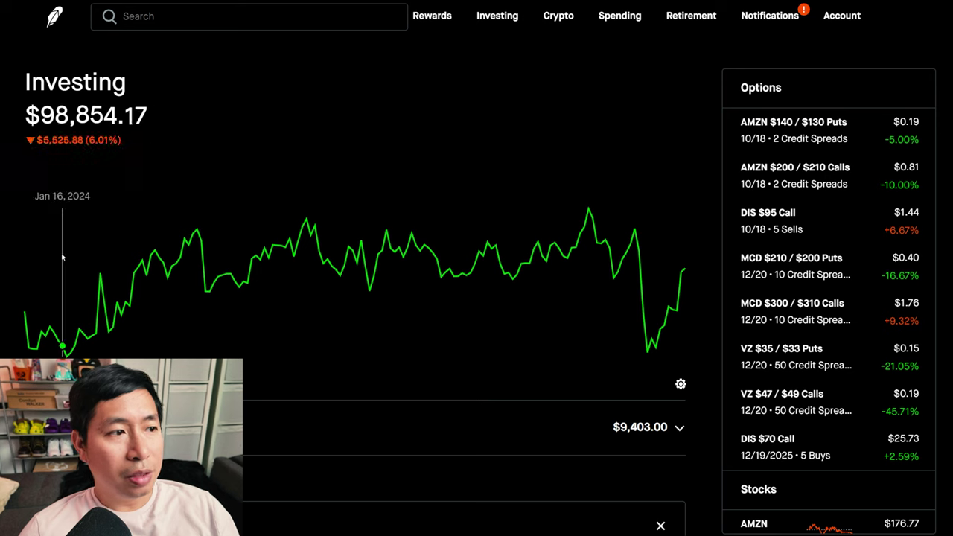
- Switch the portfolio chart to the 1D view and scroll down before returning home
click(35, 384)
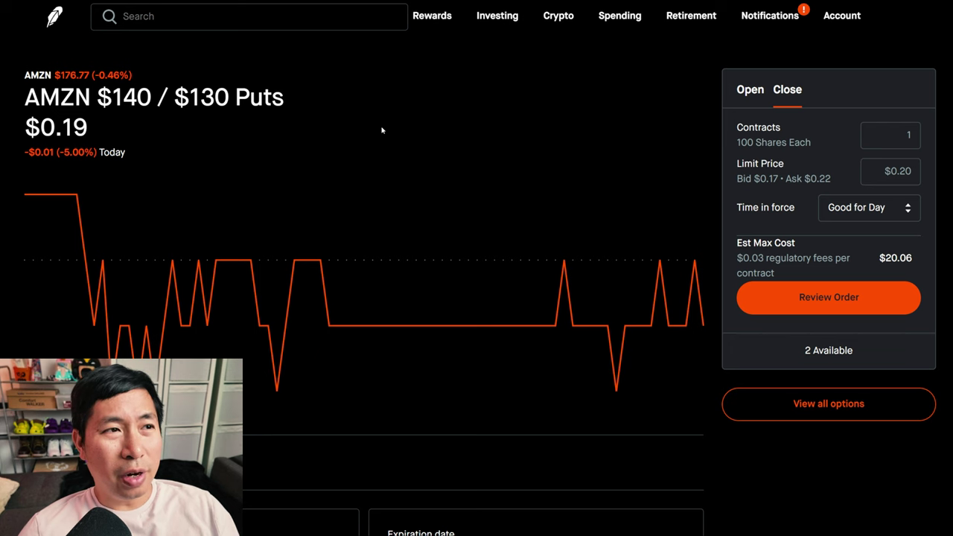
scroll(494, 181, down, 6)
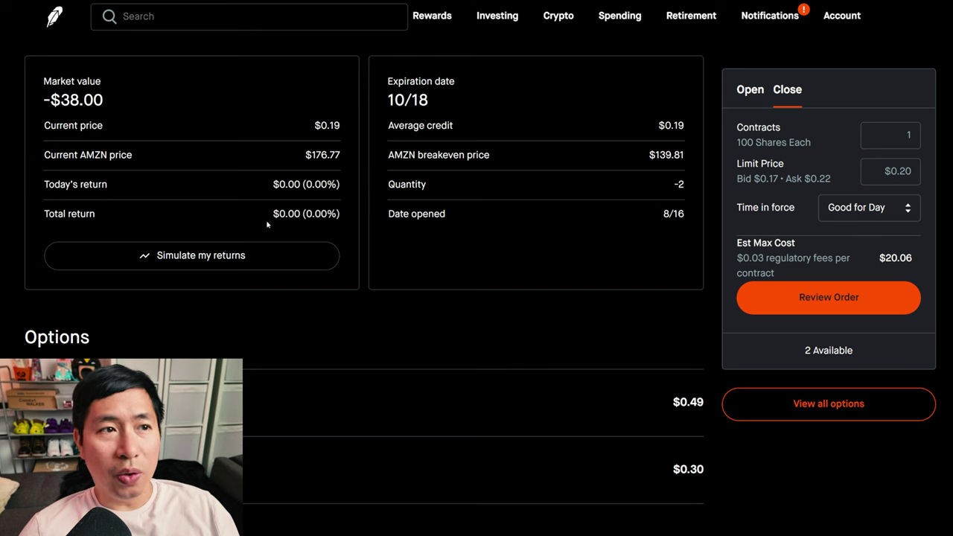
click(52, 18)
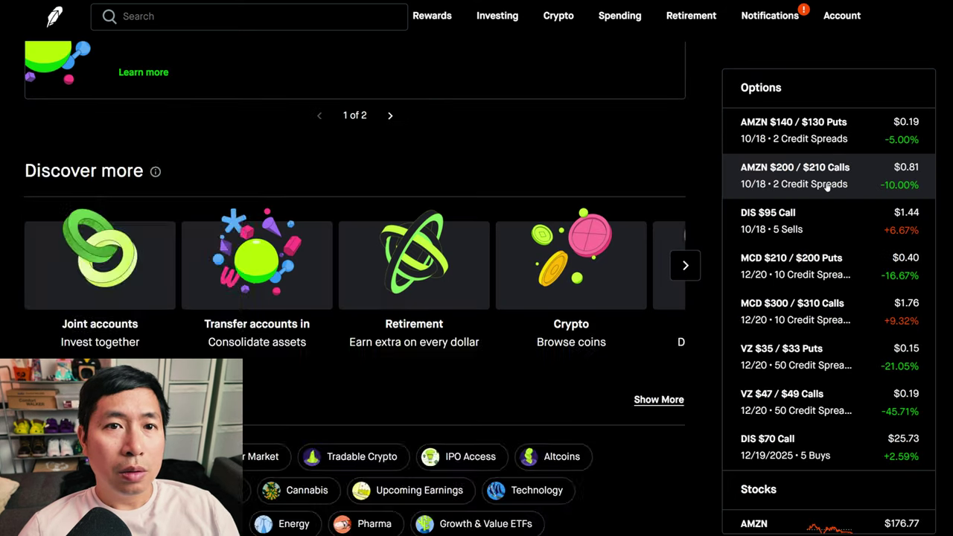
- Review the AMZN $200 / $210 Calls and DIS $95 Call positions, returning home after each
click(828, 178)
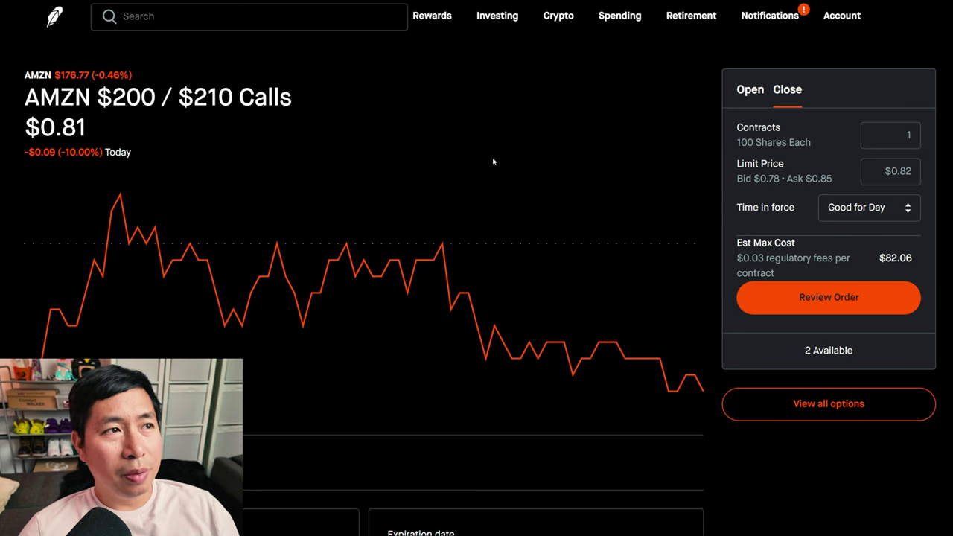
scroll(493, 162, down, 5)
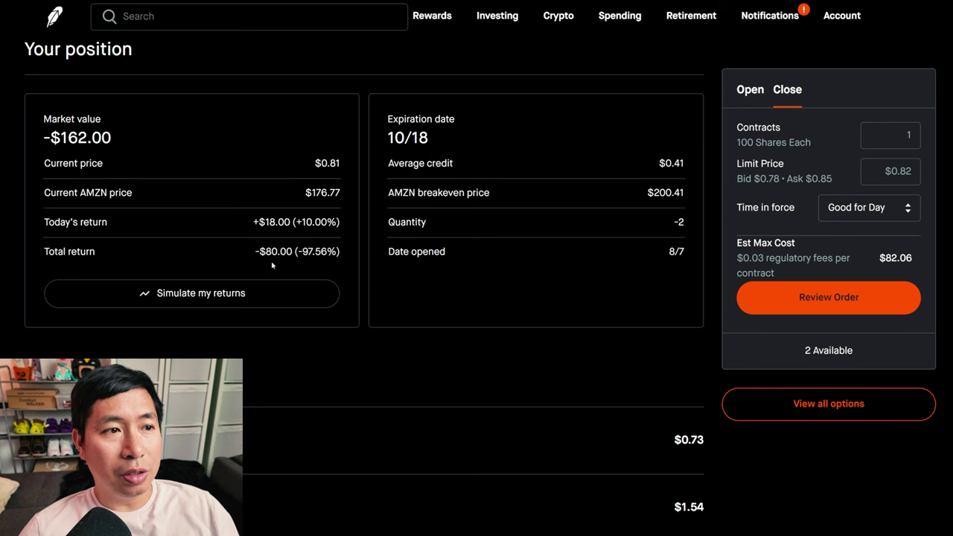
click(54, 16)
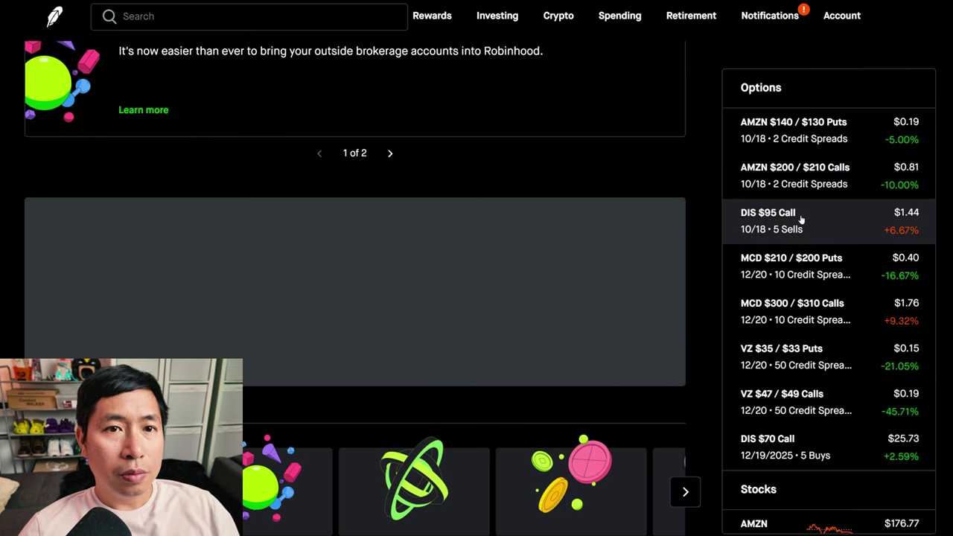
click(801, 218)
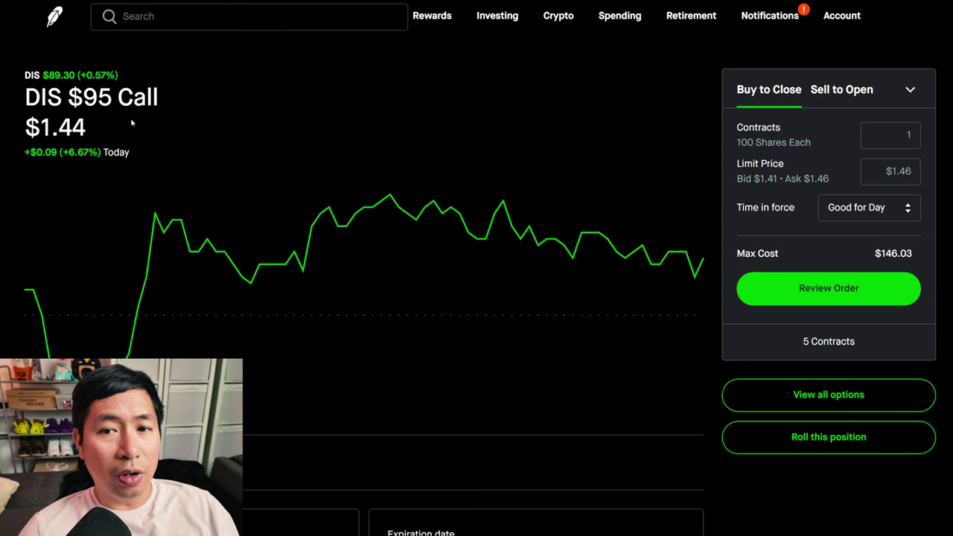
scroll(330, 132, down, 5)
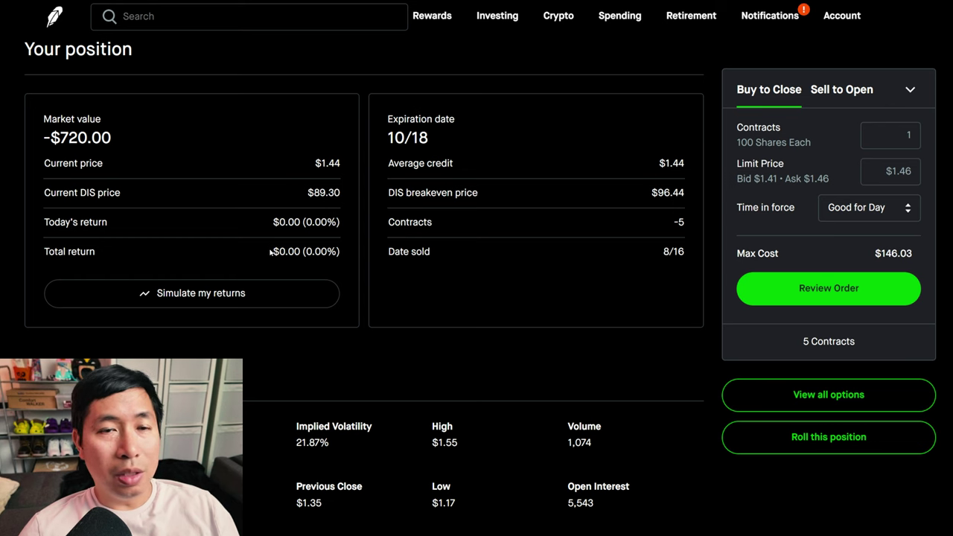
click(55, 16)
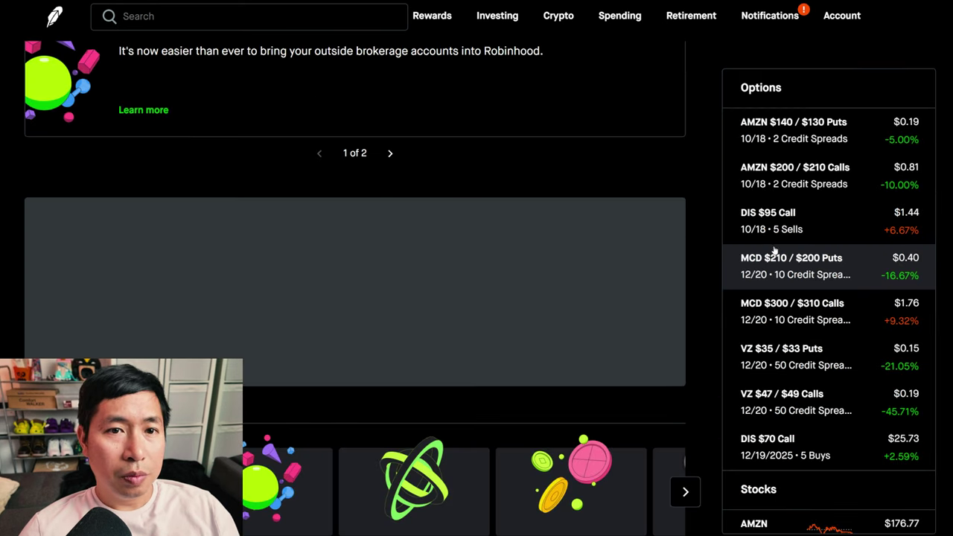
- Review the MCD $210 / $200 Puts and MCD $300 / $310 Calls positions, returning home after each
click(802, 276)
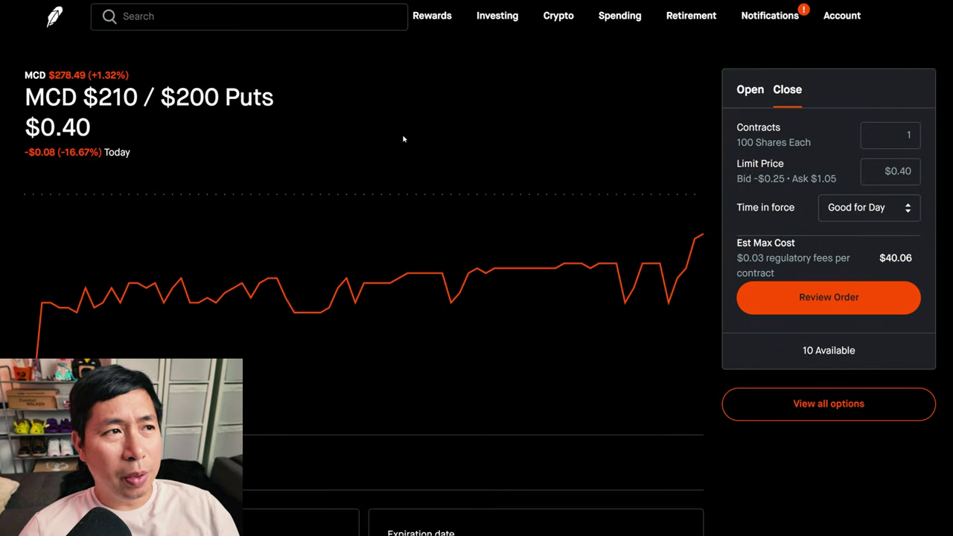
scroll(517, 185, down, 6)
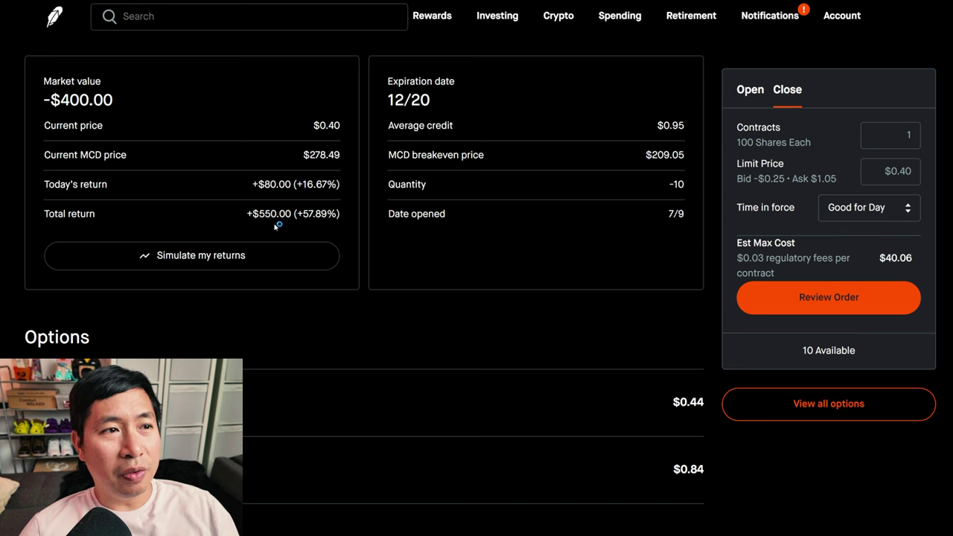
click(55, 16)
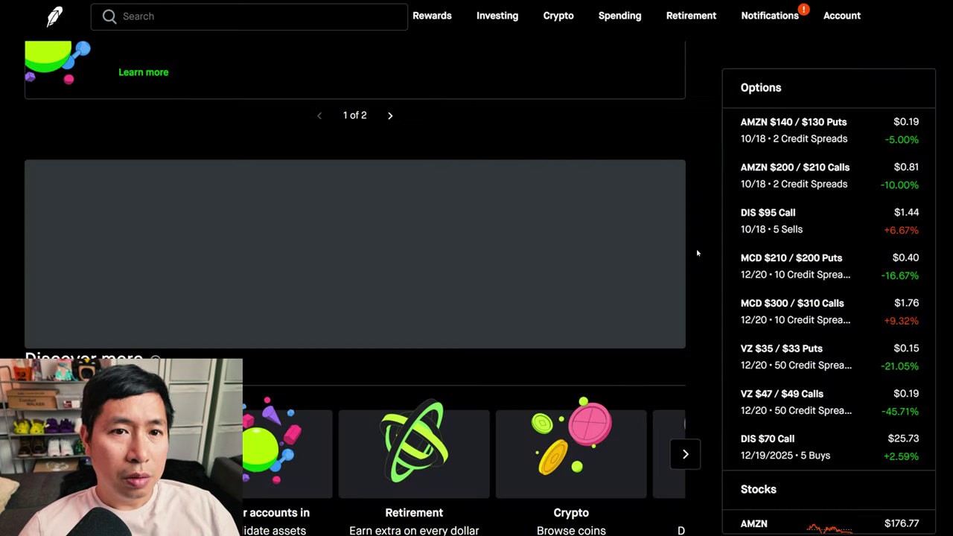
click(815, 320)
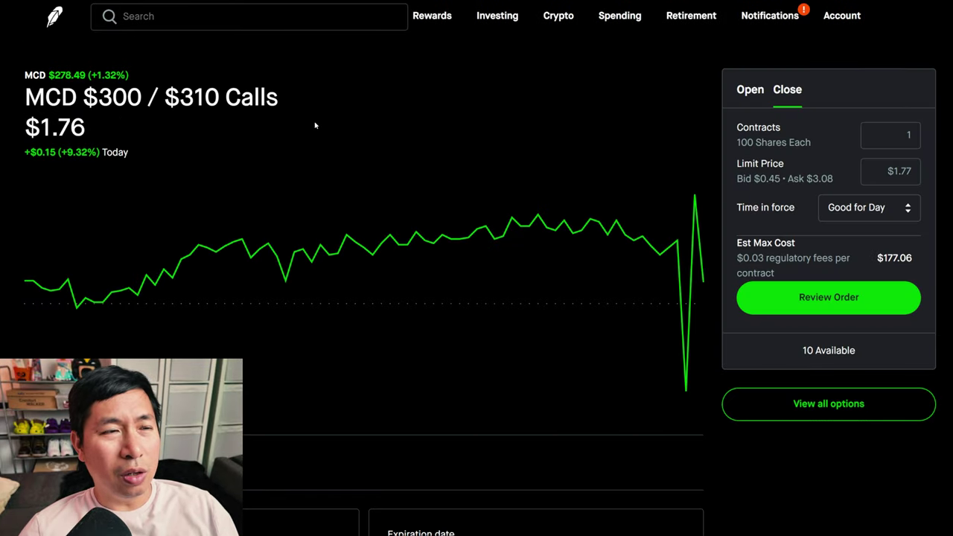
scroll(528, 171, down, 5)
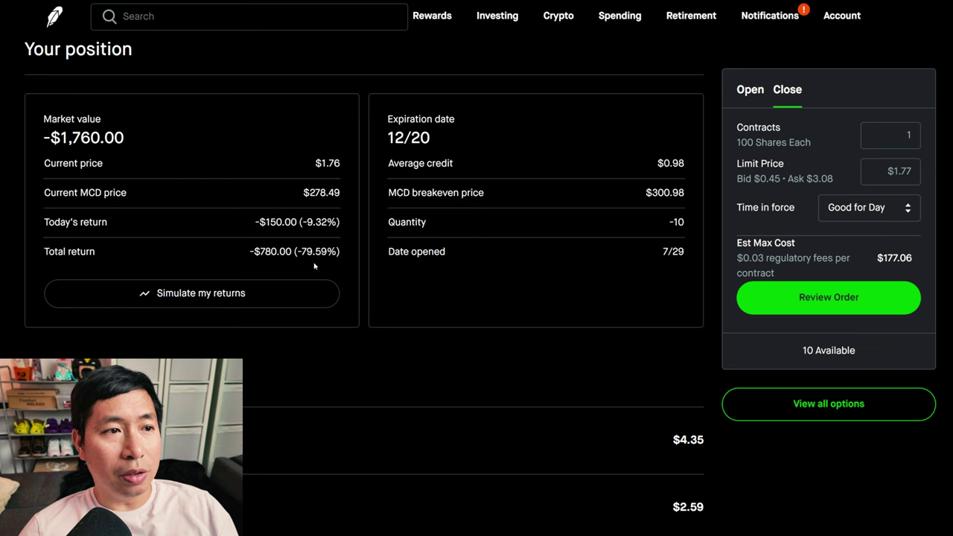
click(54, 16)
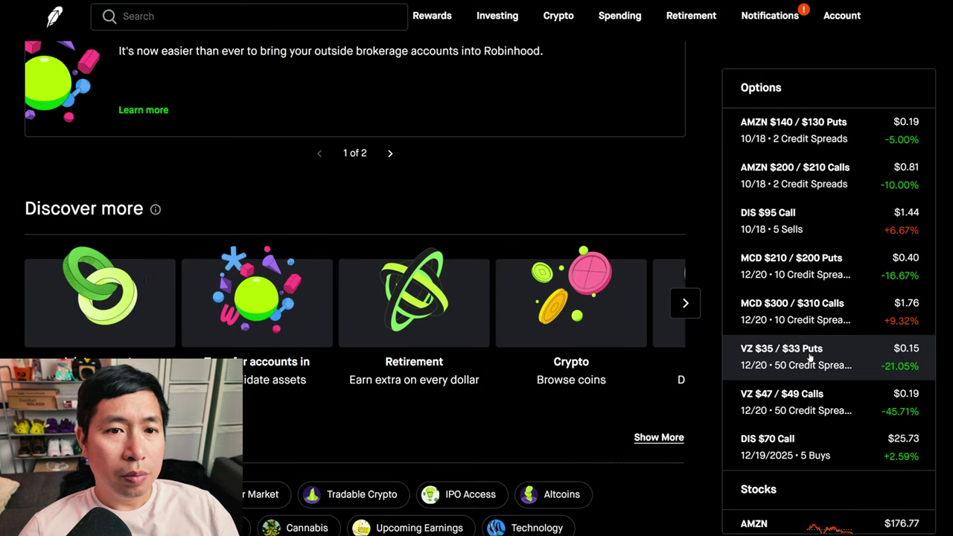
- Review the VZ $35 / $33 Puts and VZ $47 / $49 Calls positions, returning home after each
click(810, 357)
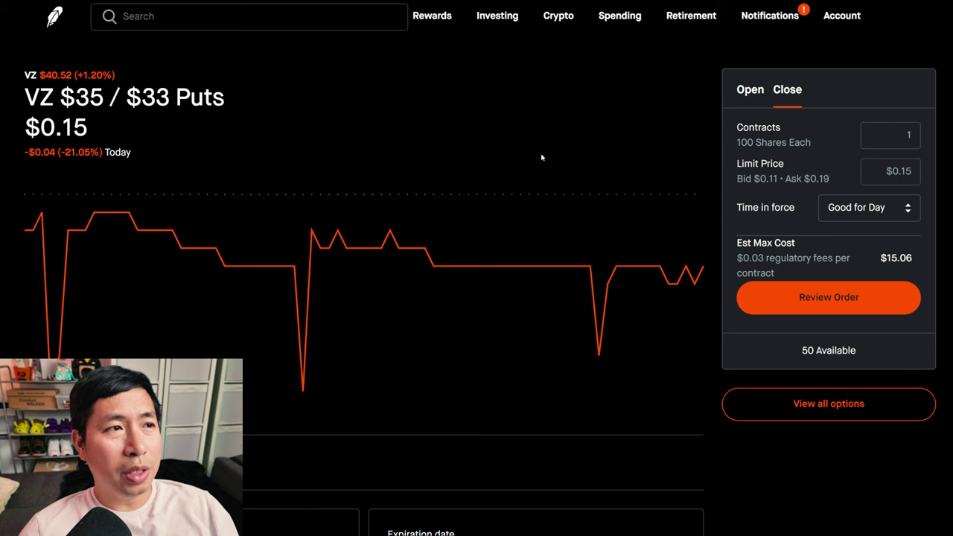
scroll(541, 156, down, 6)
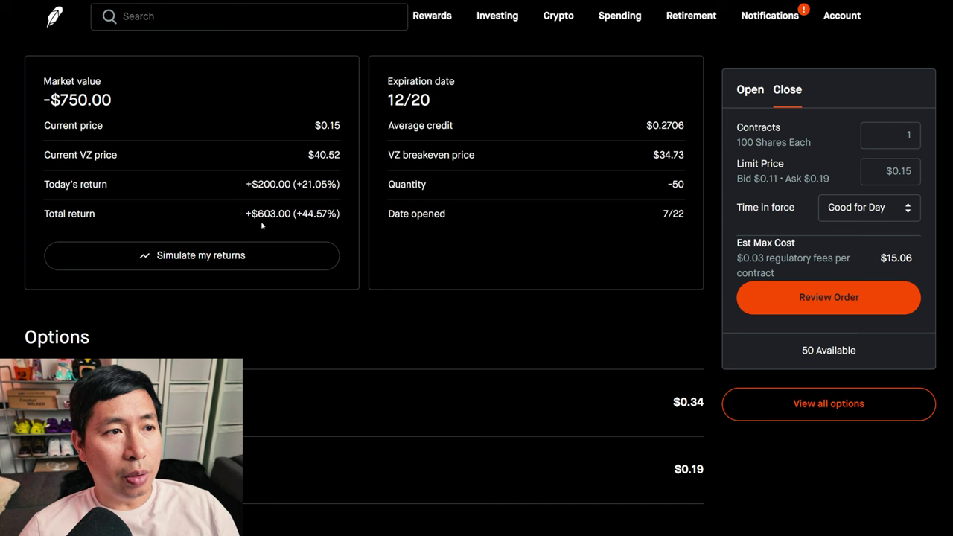
click(52, 15)
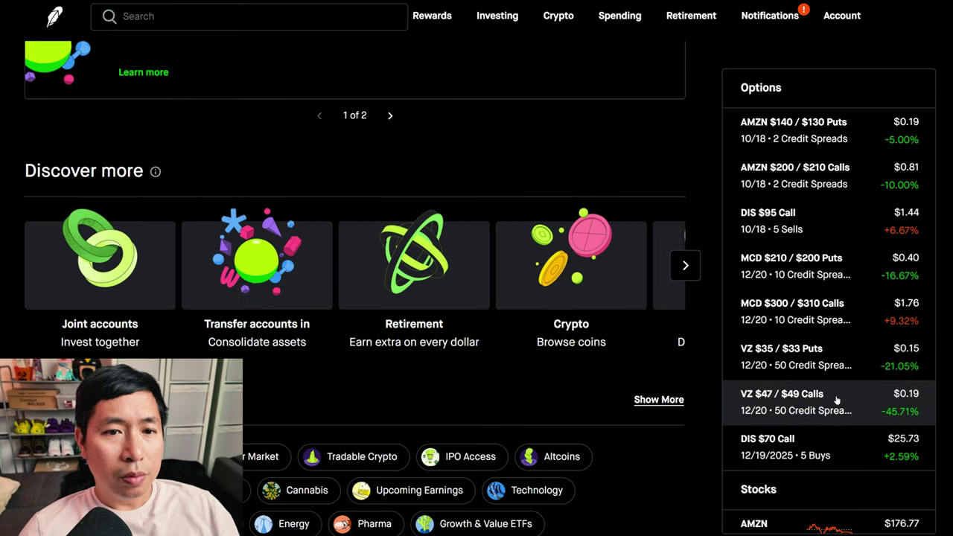
click(836, 397)
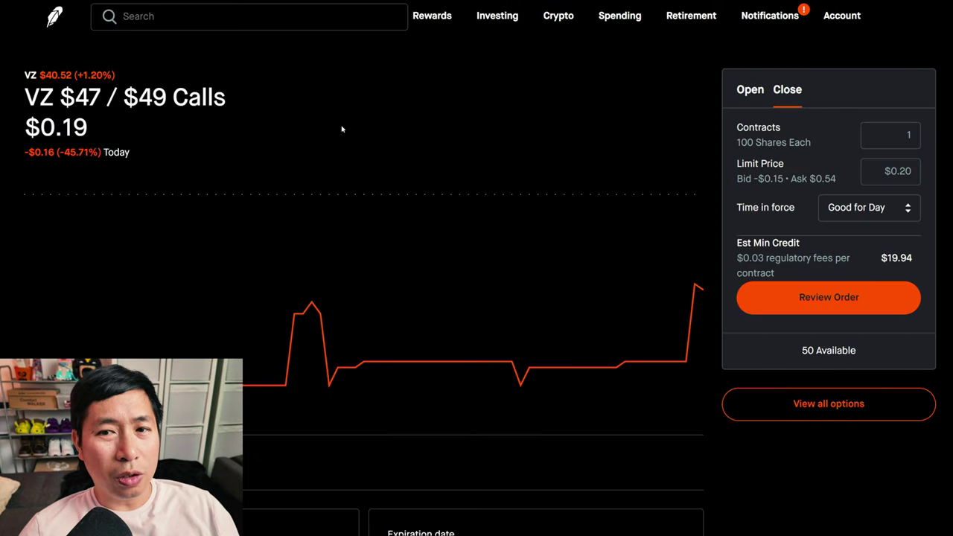
scroll(375, 129, down, 6)
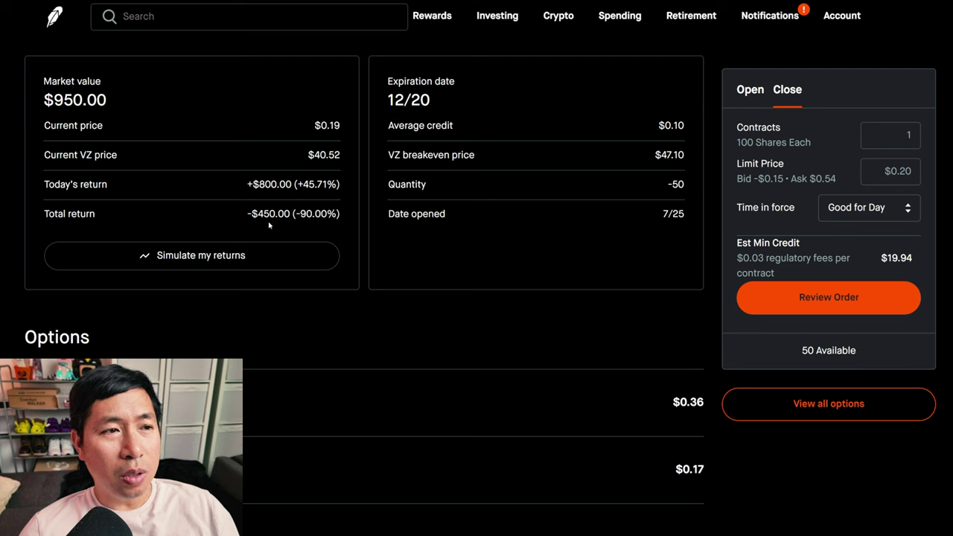
click(54, 26)
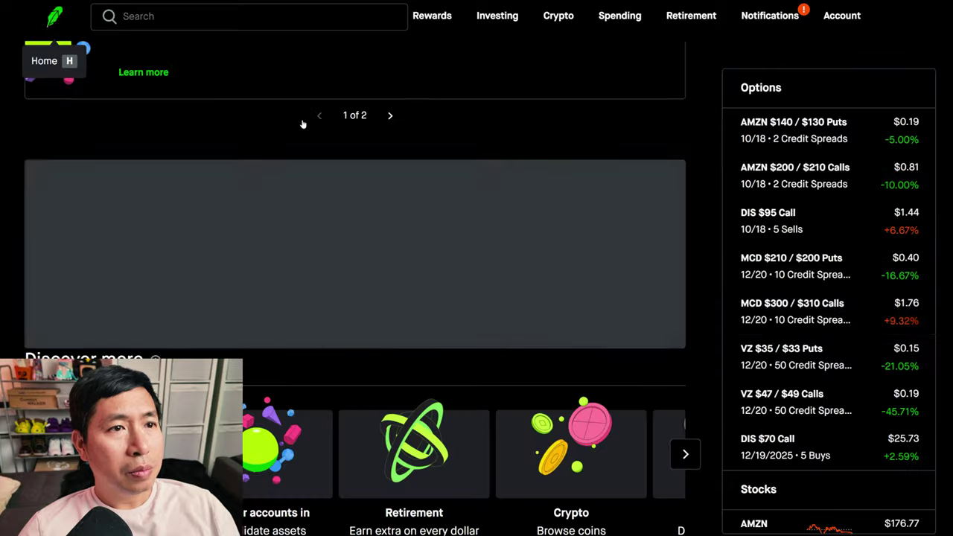
- Review the DIS $70 Call position (5 contracts, +$1,176.00 return) and return home
scroll(808, 394, down, 3)
click(816, 457)
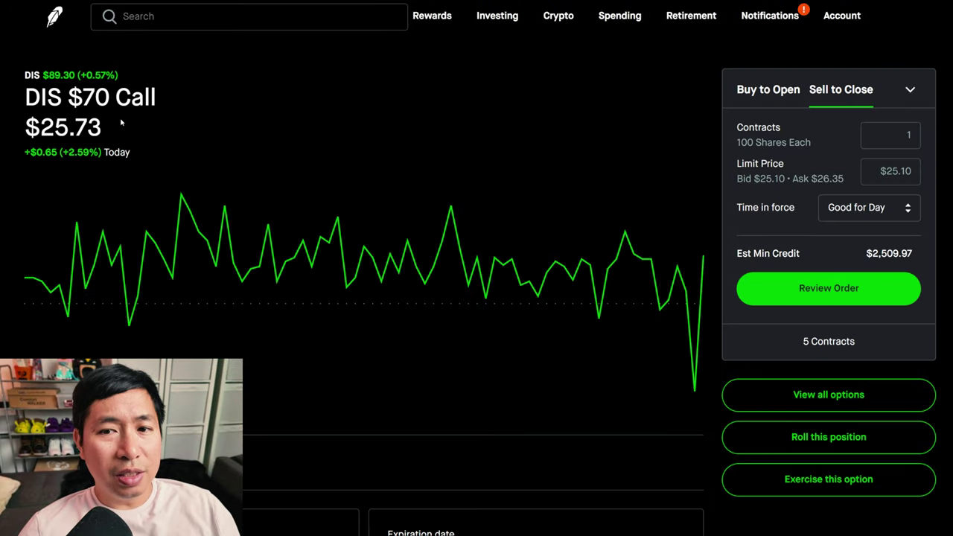
scroll(485, 128, down, 5)
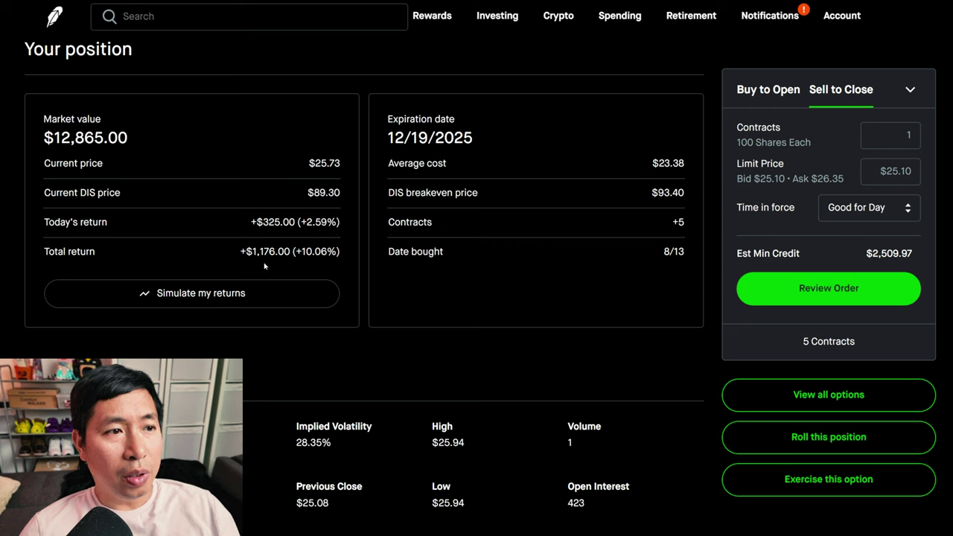
click(55, 15)
- Review the AMZN and SOFI stock holdings, returning to the portfolio home page after each
scroll(811, 255, down, 3)
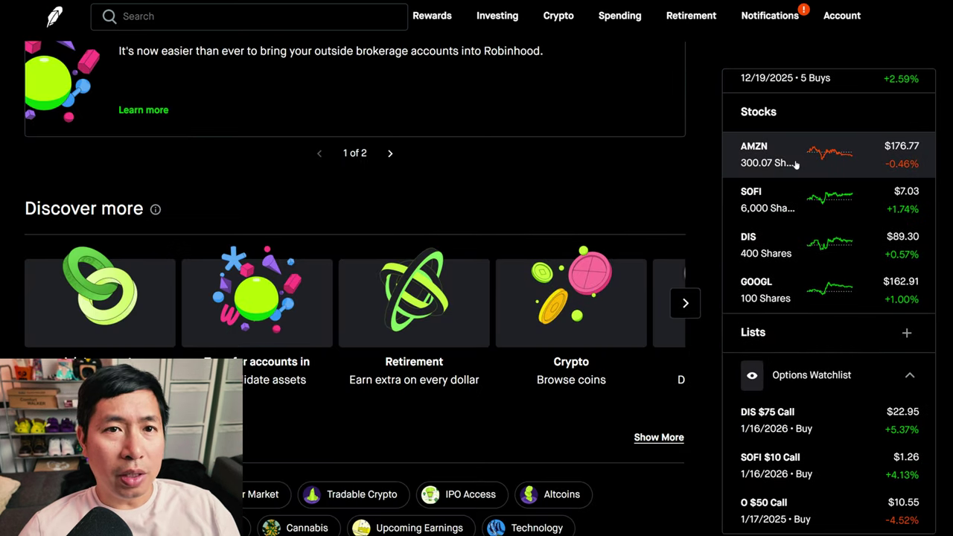
click(796, 165)
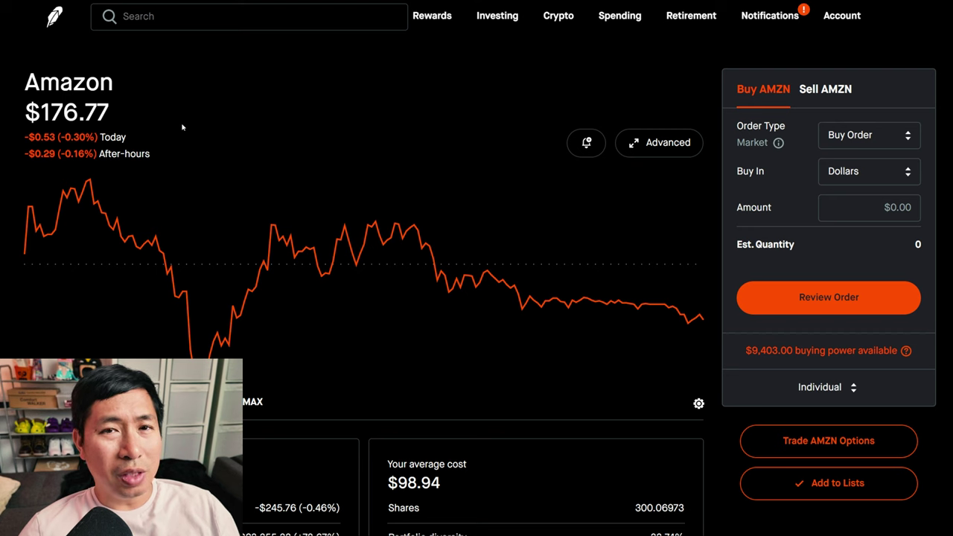
scroll(581, 187, down, 5)
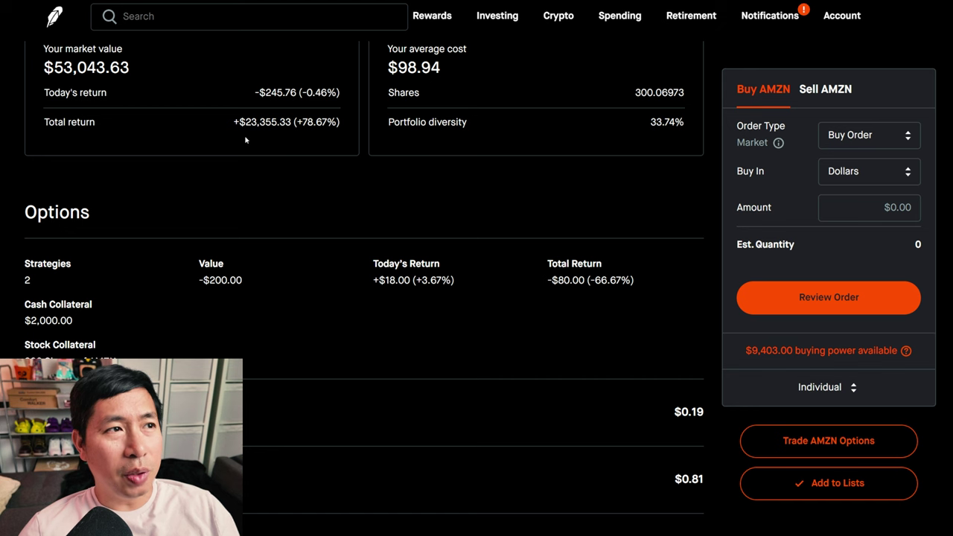
click(55, 17)
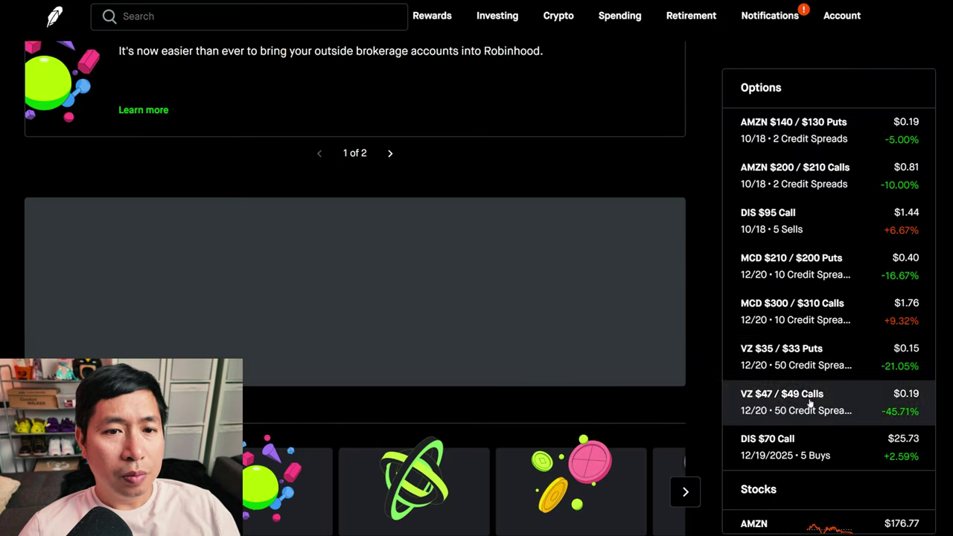
scroll(810, 403, down, 4)
click(745, 372)
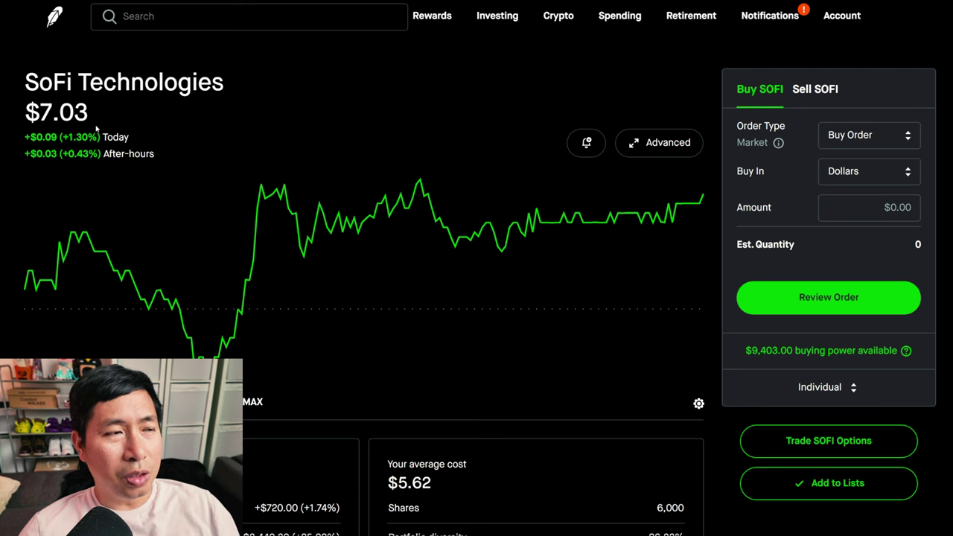
scroll(355, 135, down, 5)
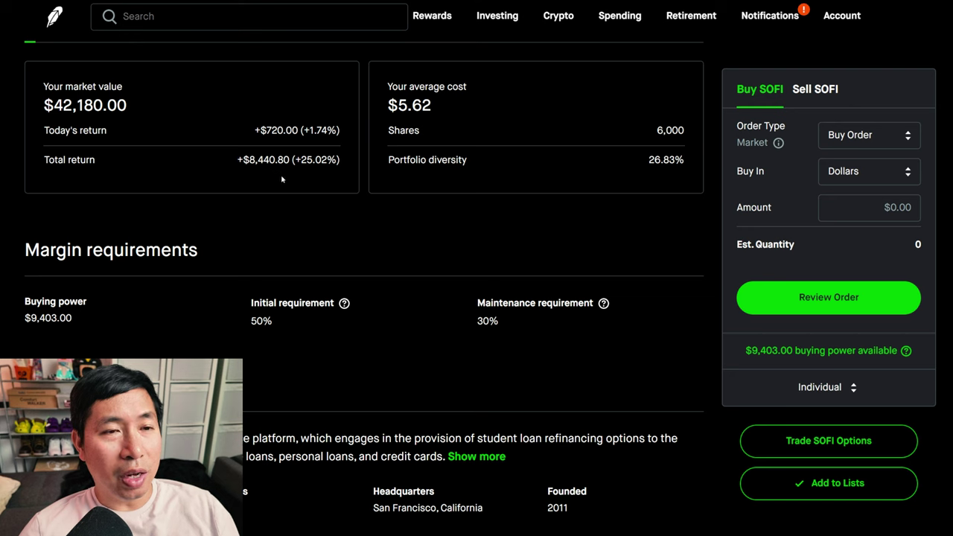
click(53, 23)
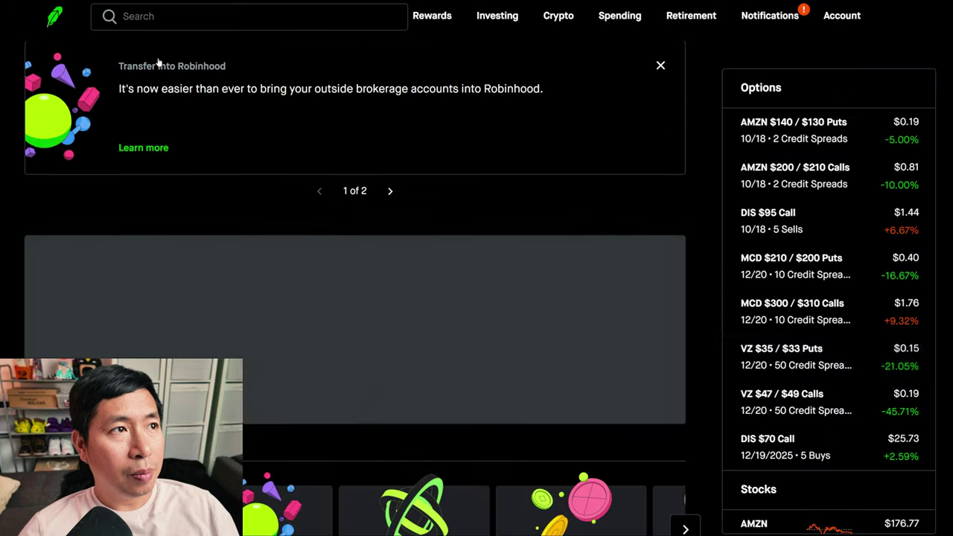
- Review the Disney and Alphabet holdings, then expand the $9,403.00 buying power breakdown
scroll(870, 353, down, 3)
click(782, 402)
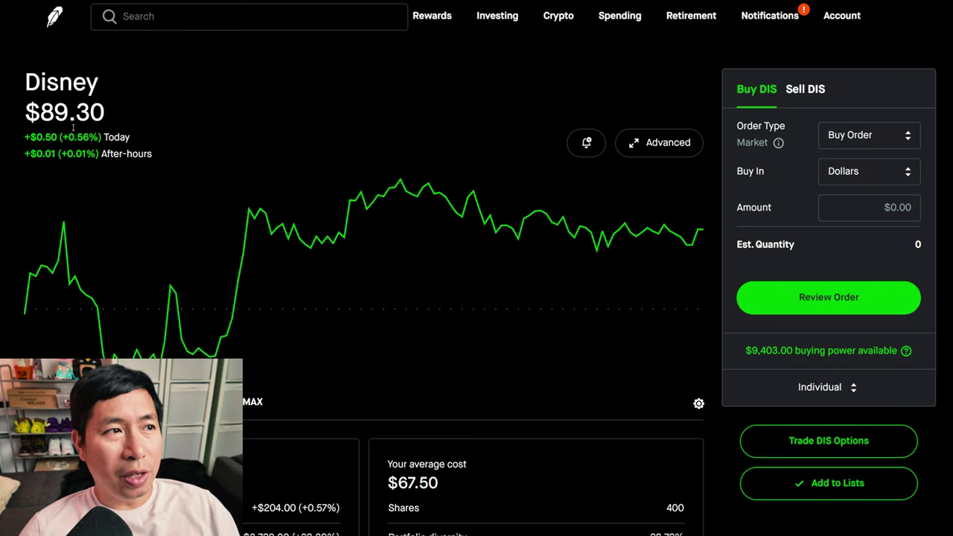
scroll(366, 116, down, 5)
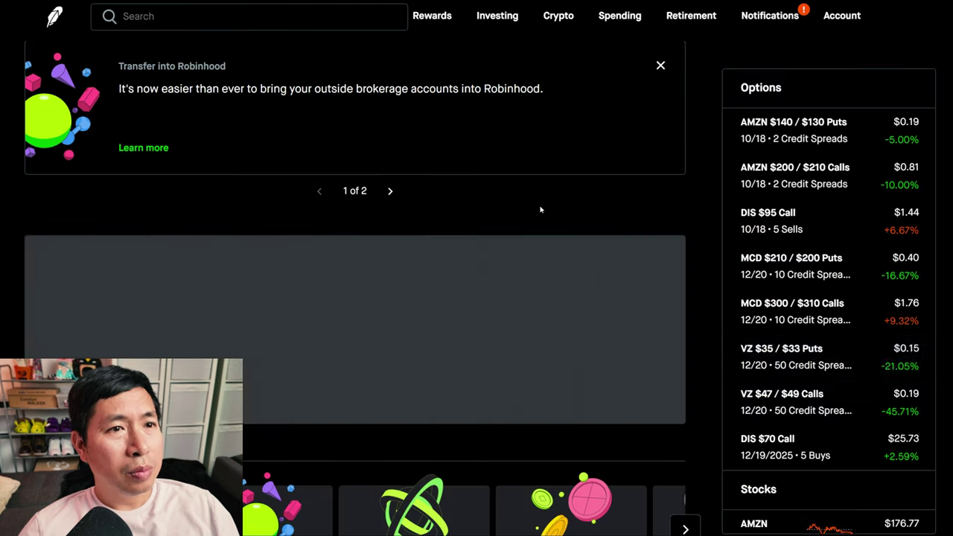
scroll(793, 395, down, 5)
click(788, 406)
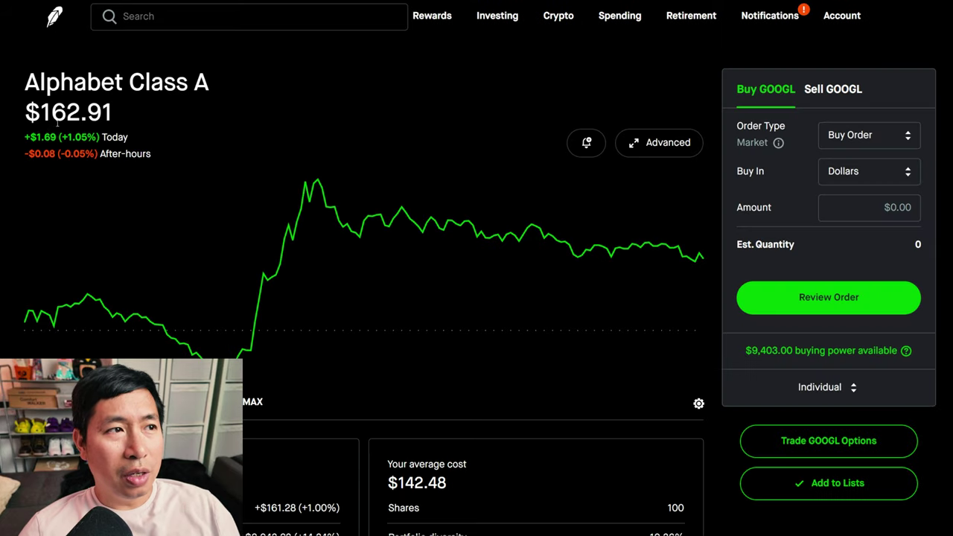
scroll(565, 154, down, 5)
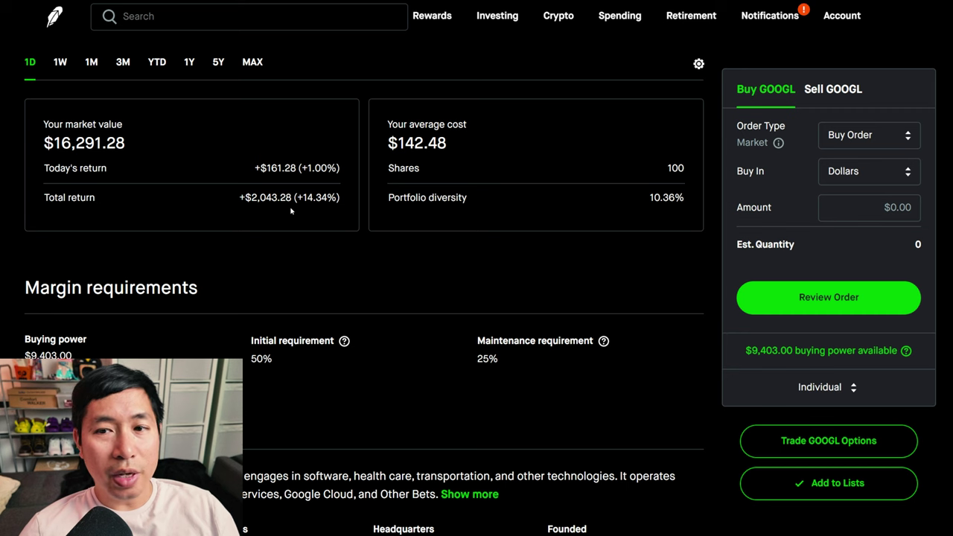
click(56, 13)
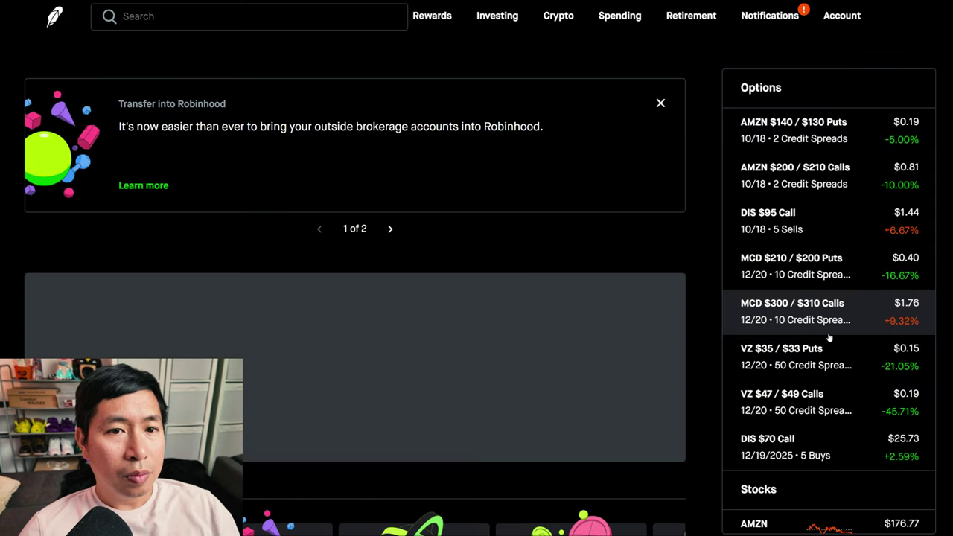
click(634, 194)
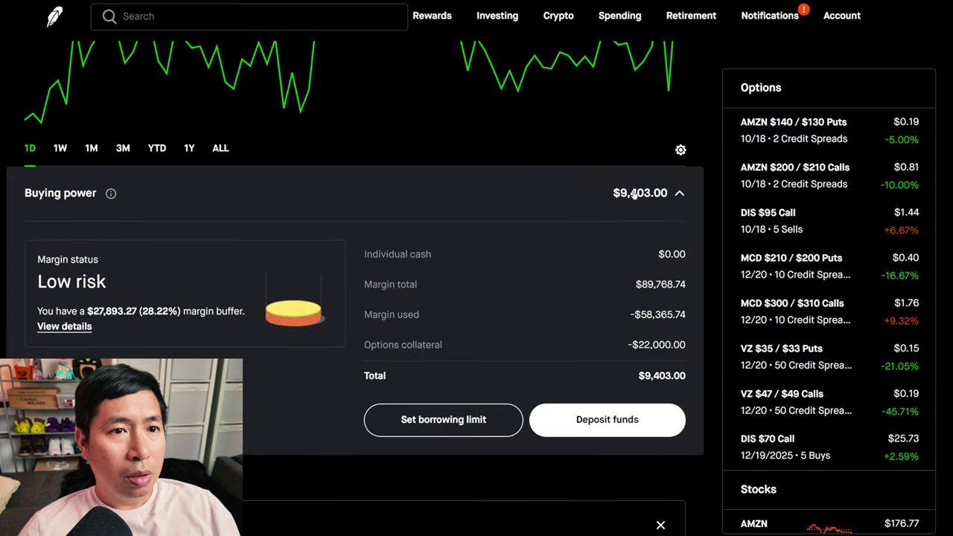
- Check the margin details ($27,893.27 buffer, 6.55% rate) and go back to Investing home
scroll(596, 183, down, 2)
scroll(584, 177, up, 1)
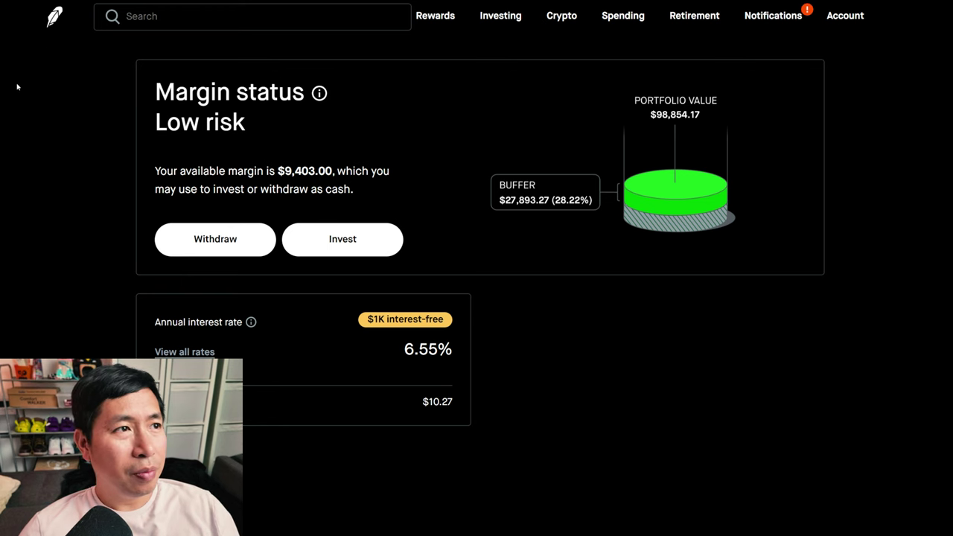
click(56, 18)
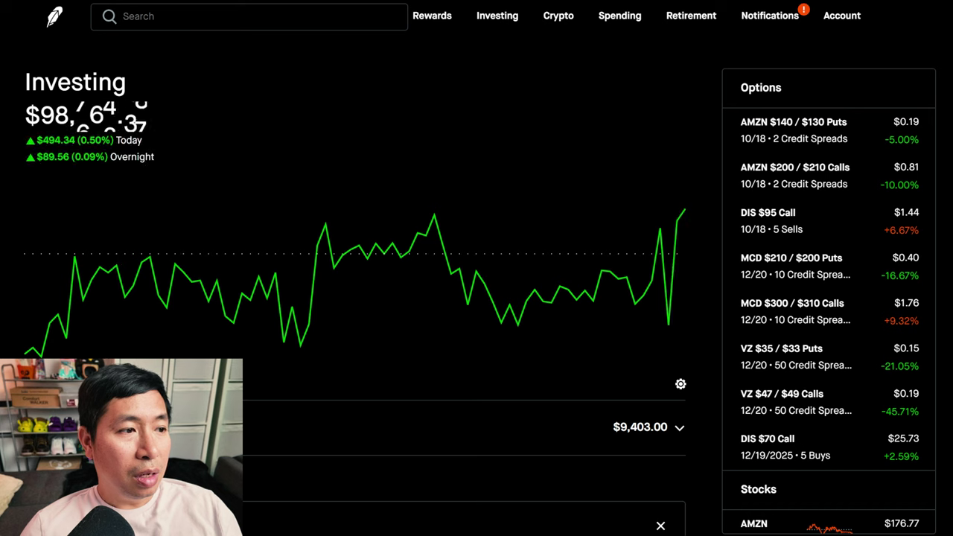
click(111, 384)
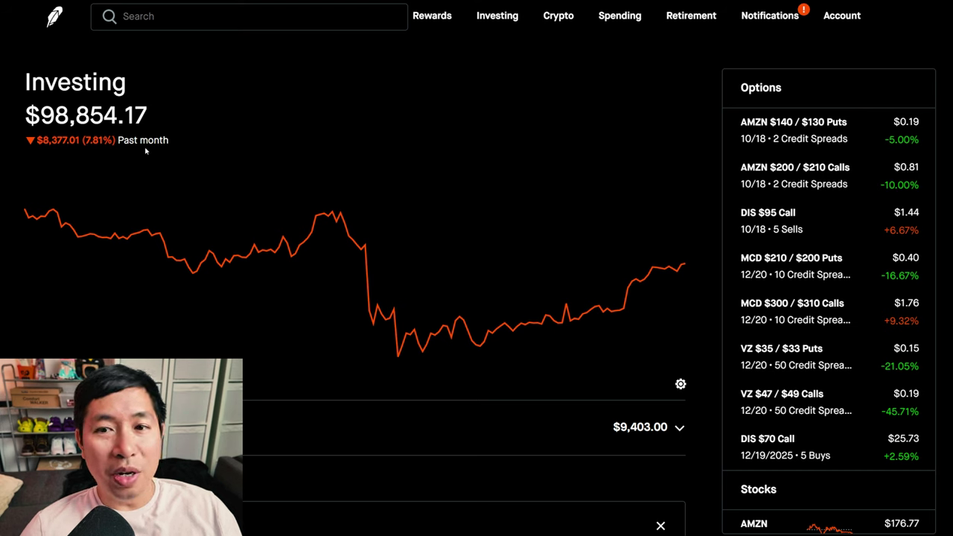
click(35, 382)
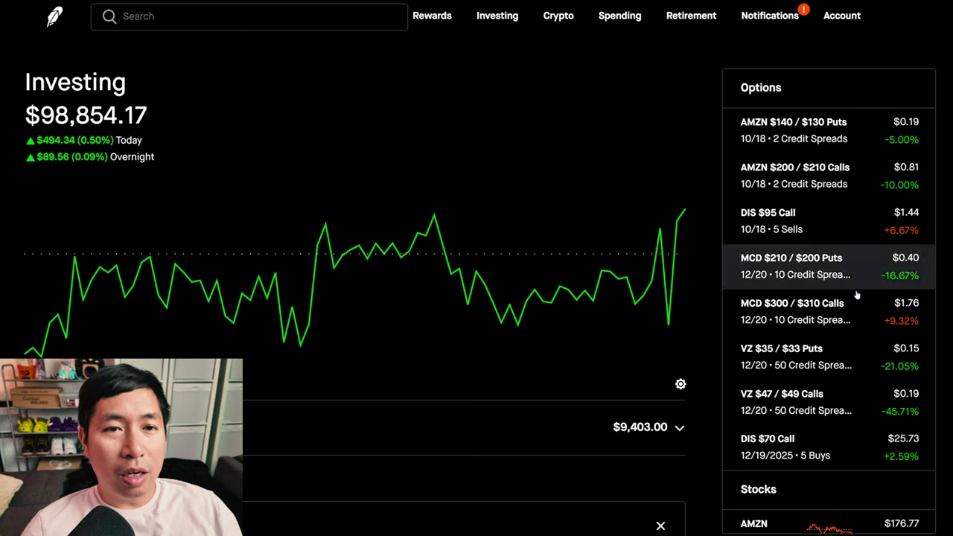
scroll(791, 301, down, 5)
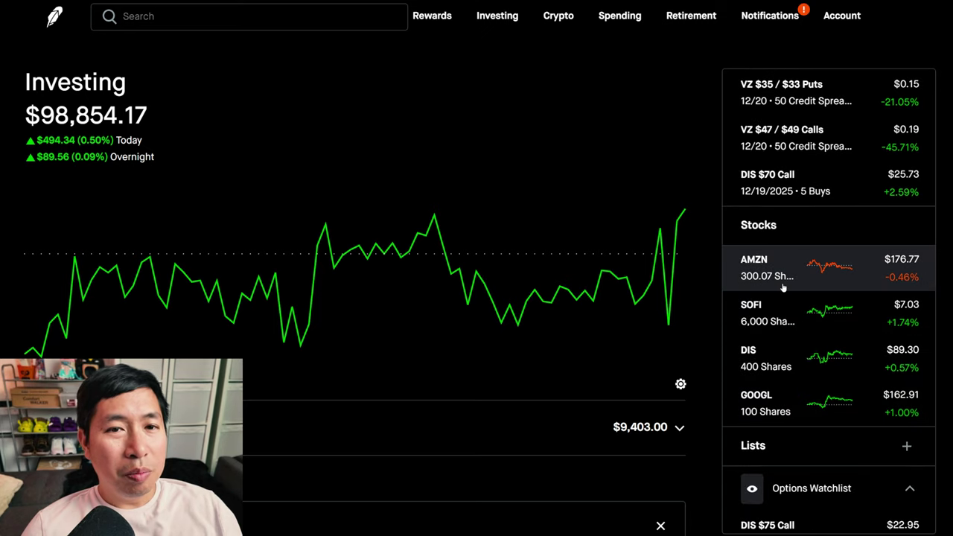
scroll(783, 288, down, 3)
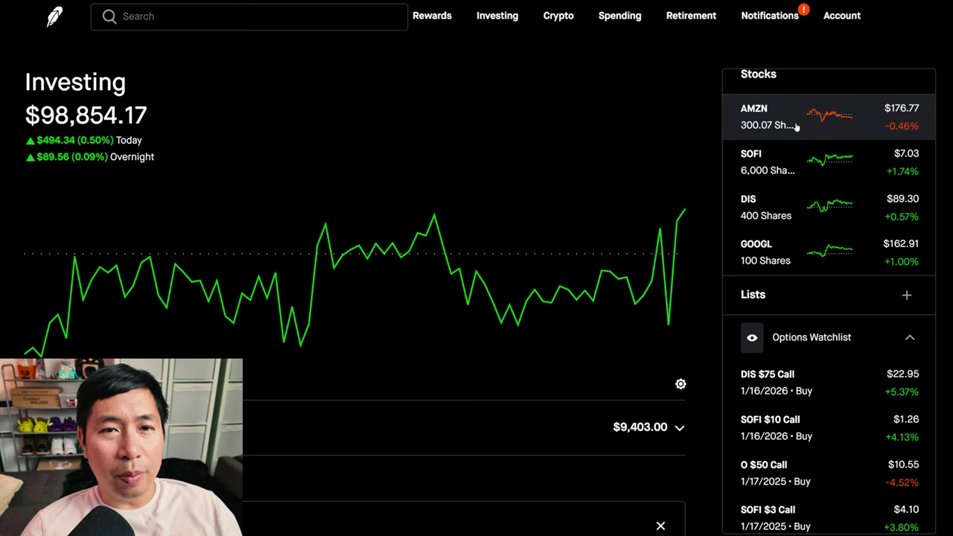
scroll(791, 131, up, 1)
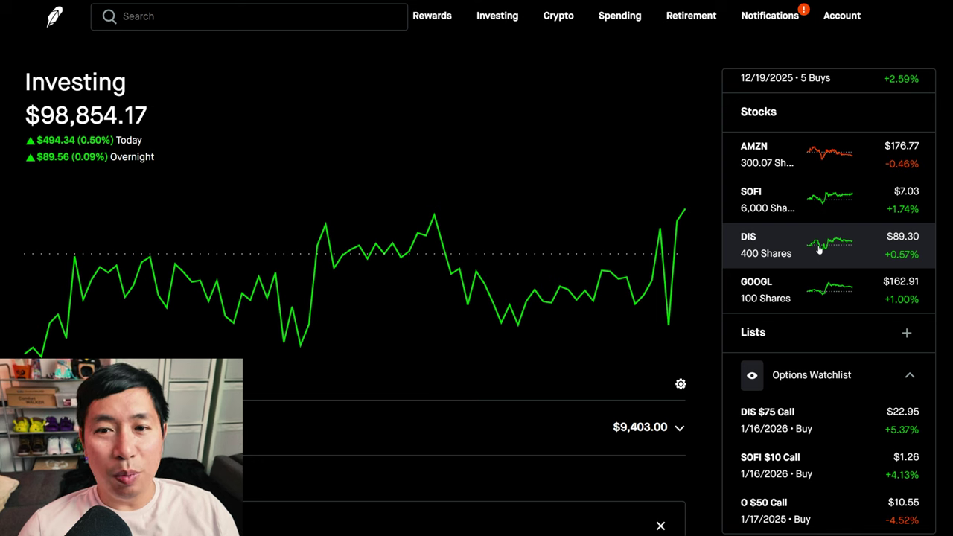
scroll(841, 269, up, 2)
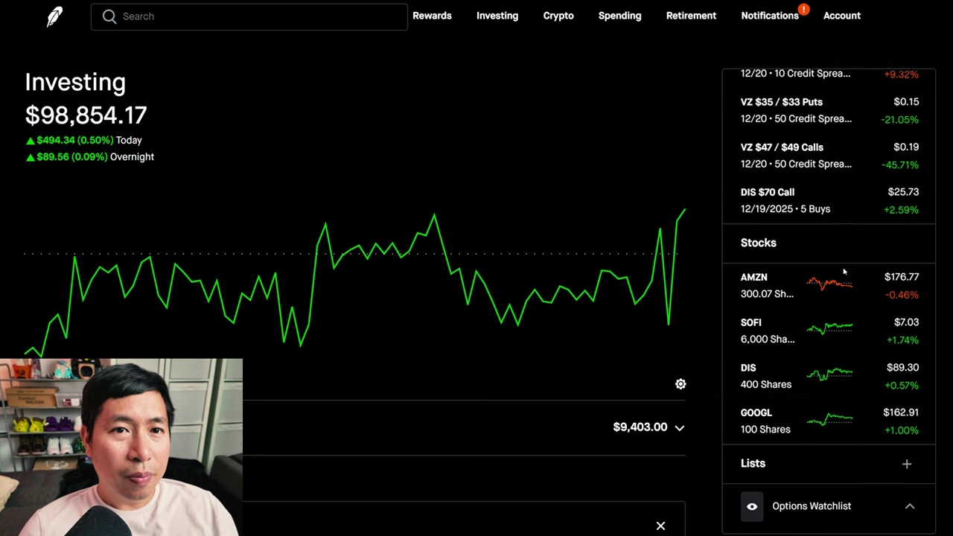
scroll(838, 238, up, 3)
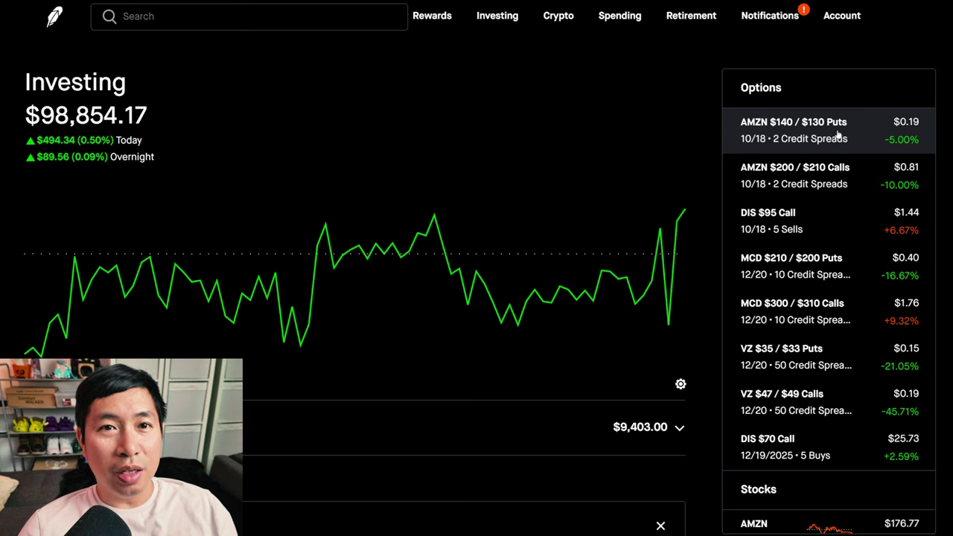
click(778, 129)
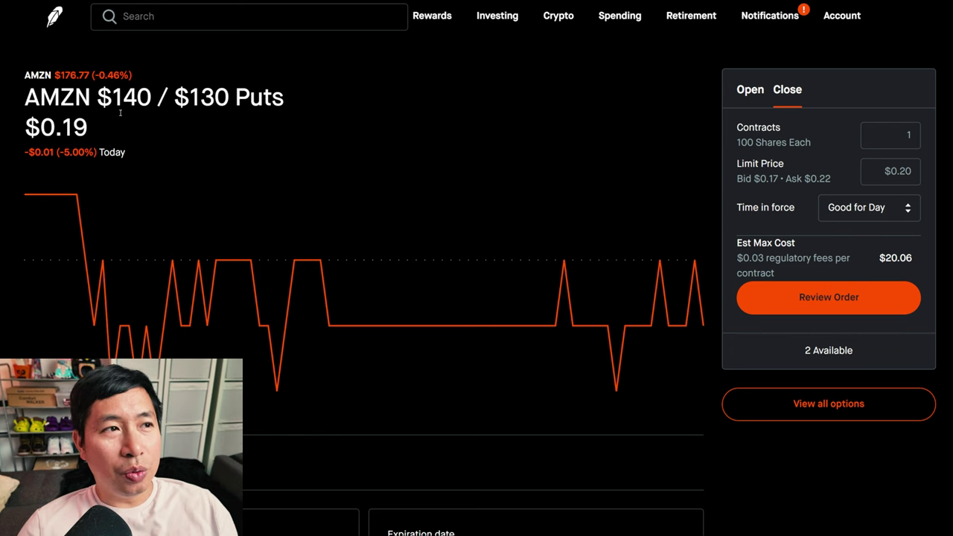
- Highlight the $140 and 130 strikes in the position title, then clear the selection
drag(98, 99, 151, 99)
double_click(209, 99)
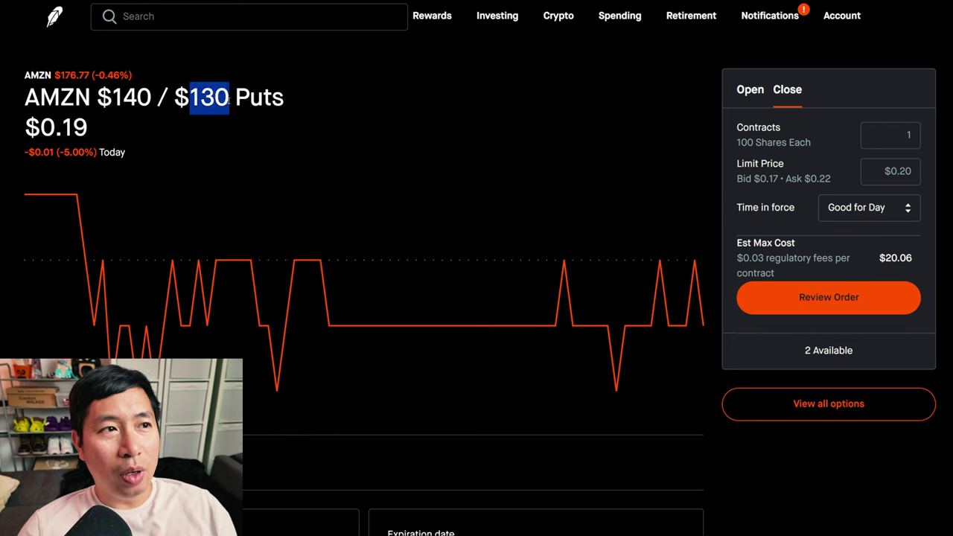
click(304, 133)
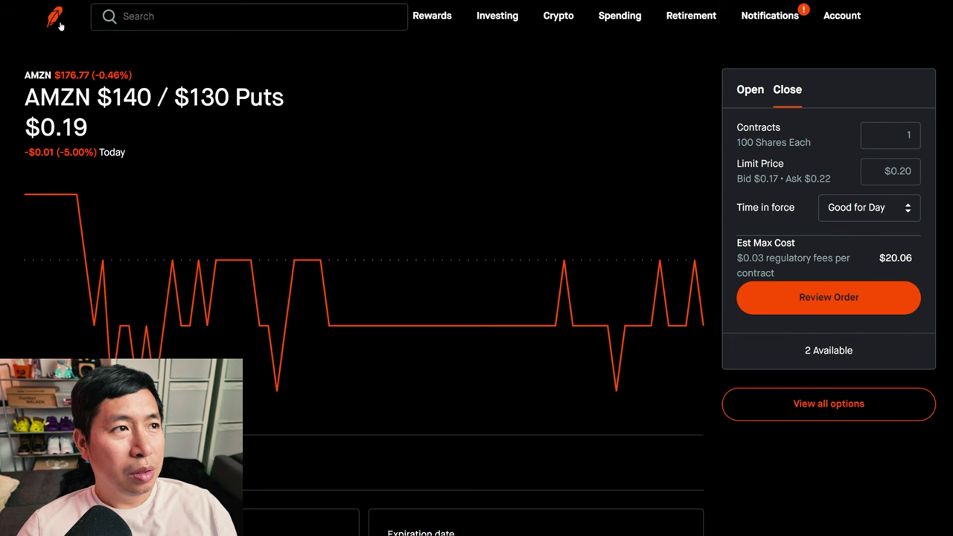
- Scroll through the position page and return to the Investing home page
scroll(417, 253, down, 5)
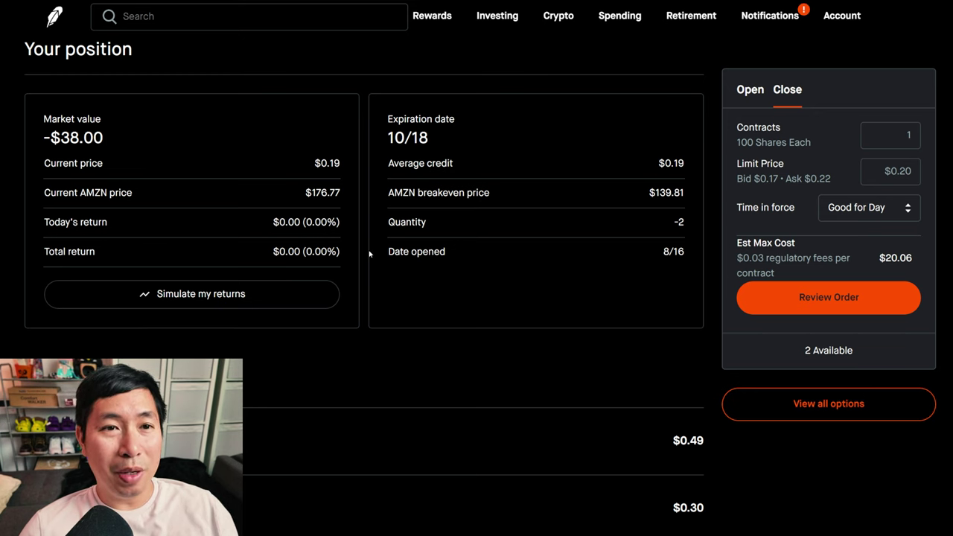
scroll(366, 253, up, 5)
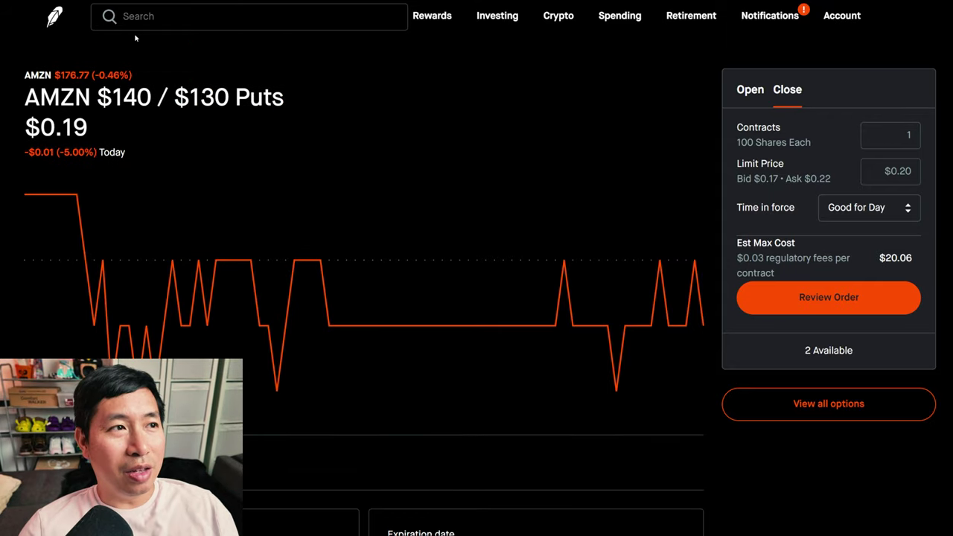
click(52, 23)
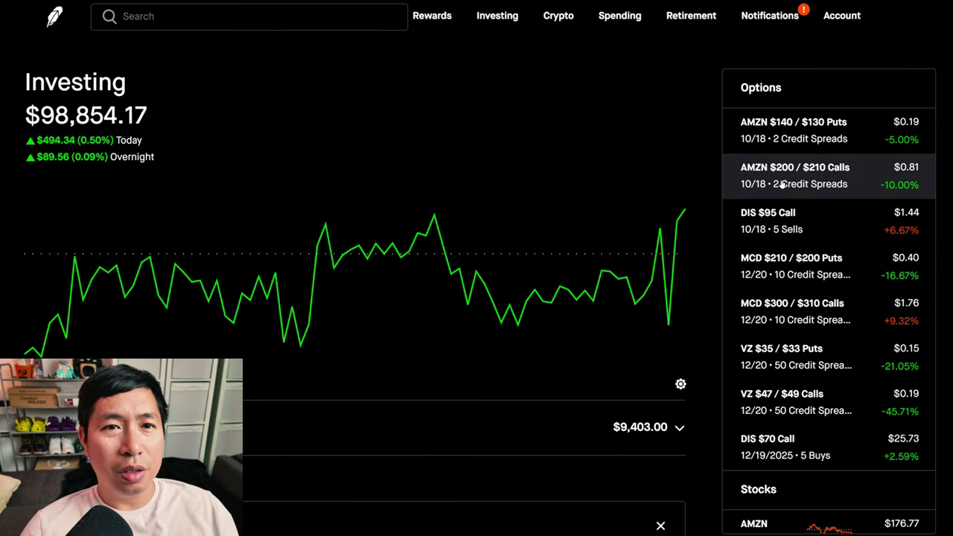
click(800, 223)
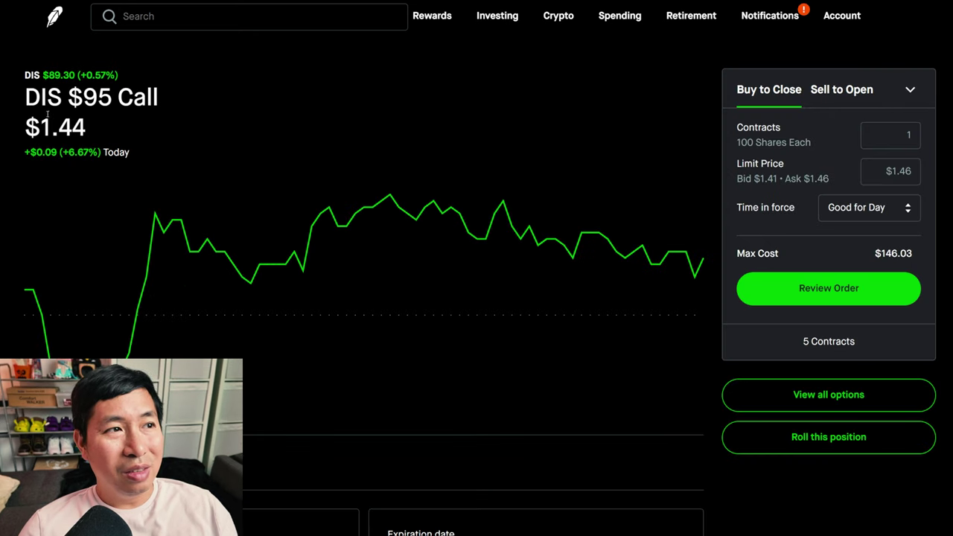
drag(23, 96, 186, 113)
click(247, 120)
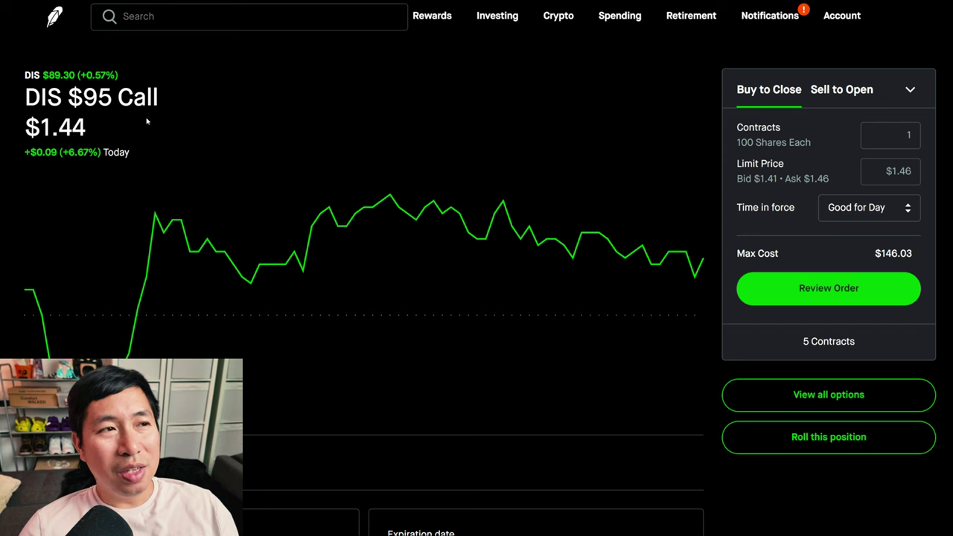
drag(73, 104, 113, 105)
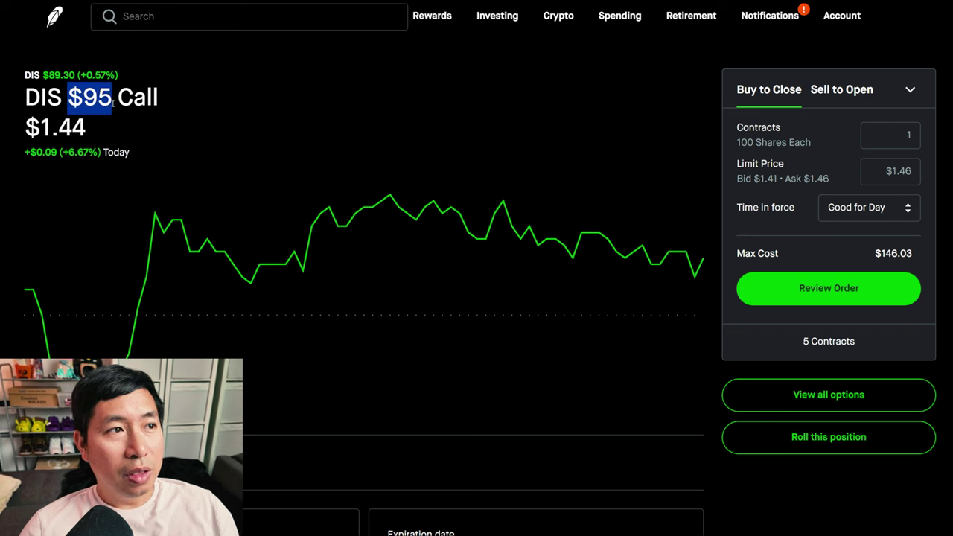
click(149, 115)
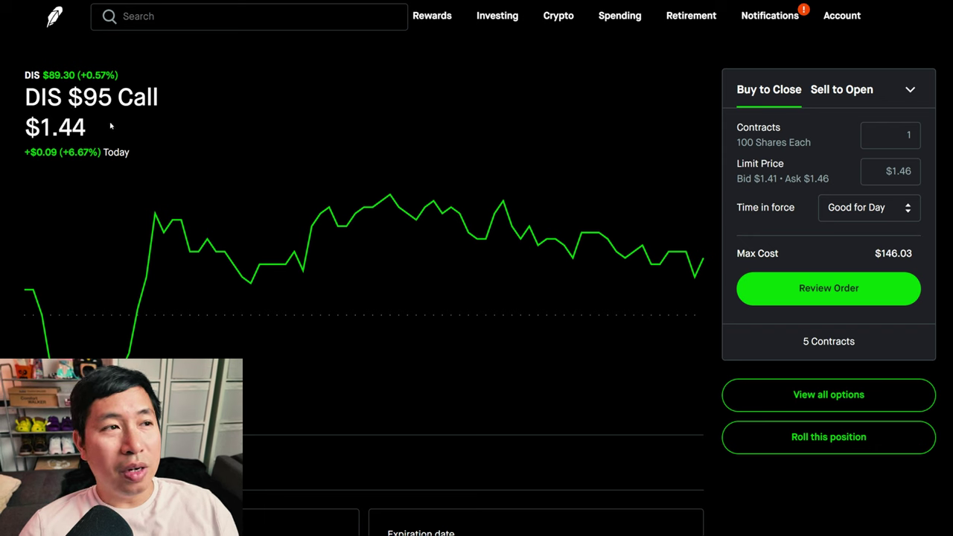
drag(68, 102, 112, 100)
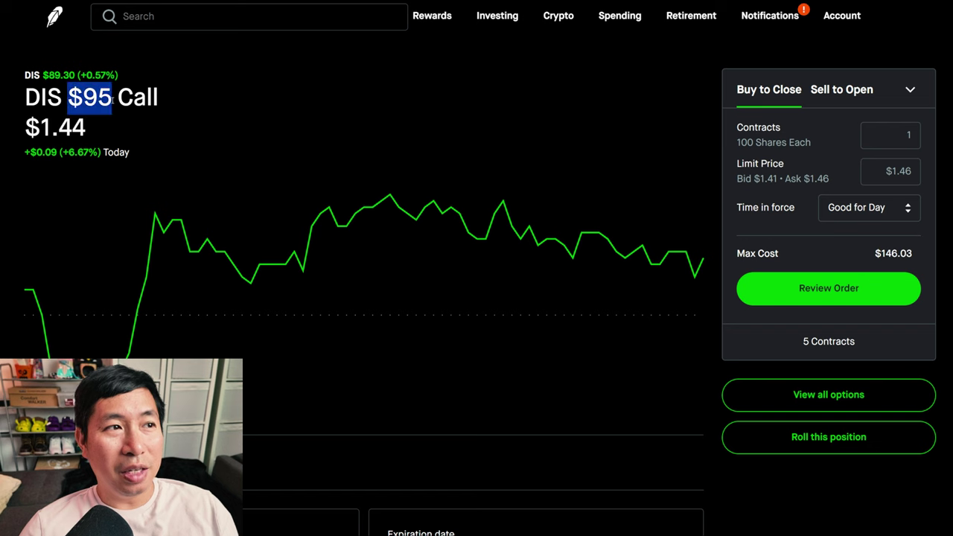
click(142, 123)
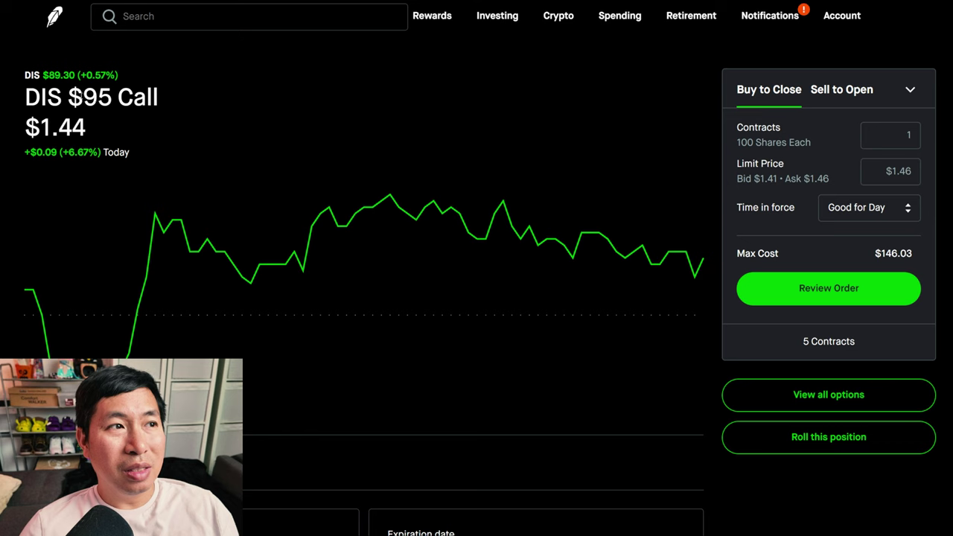
click(67, 79)
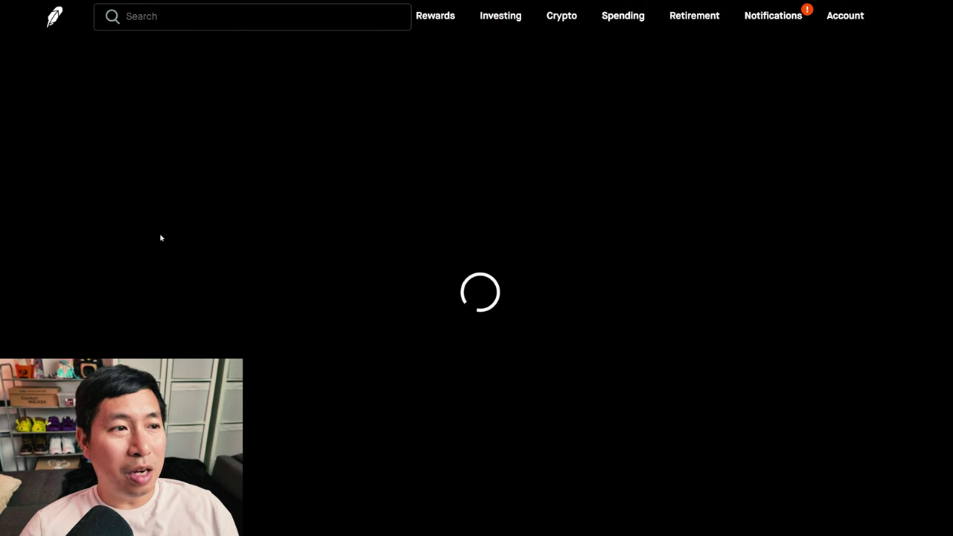
click(65, 402)
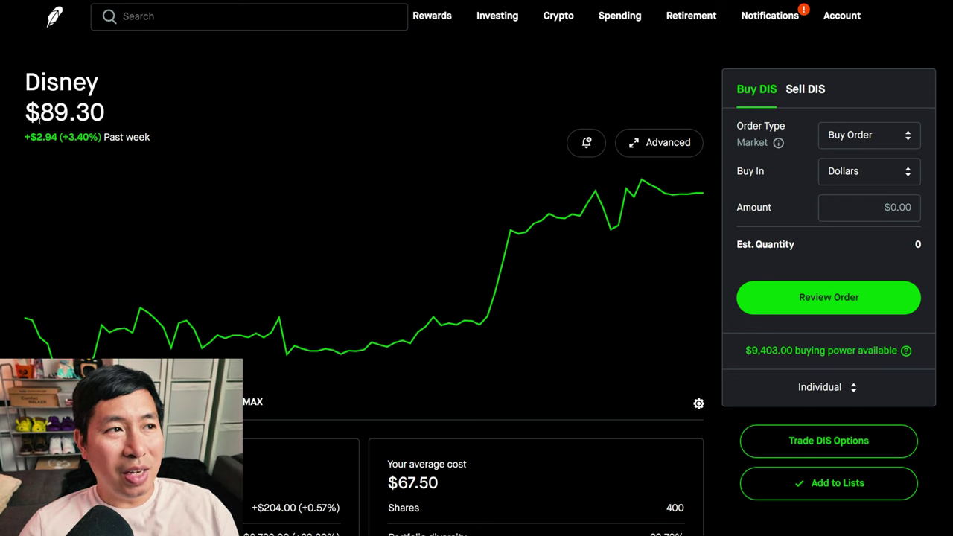
click(55, 18)
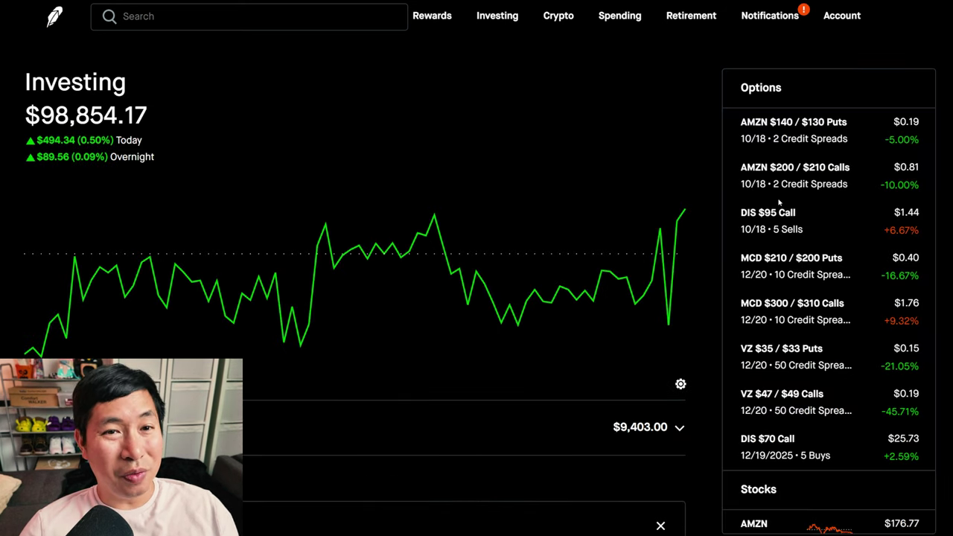
click(822, 222)
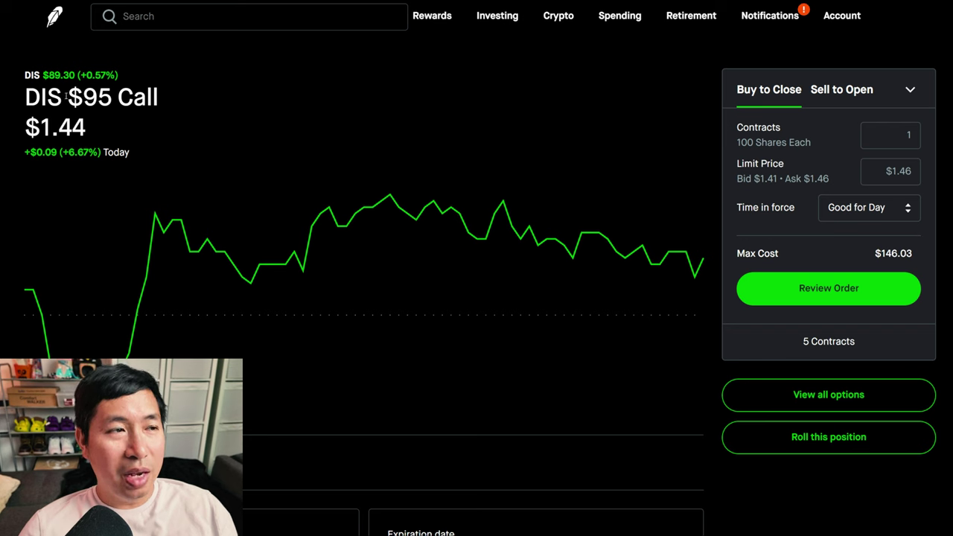
drag(68, 98, 113, 101)
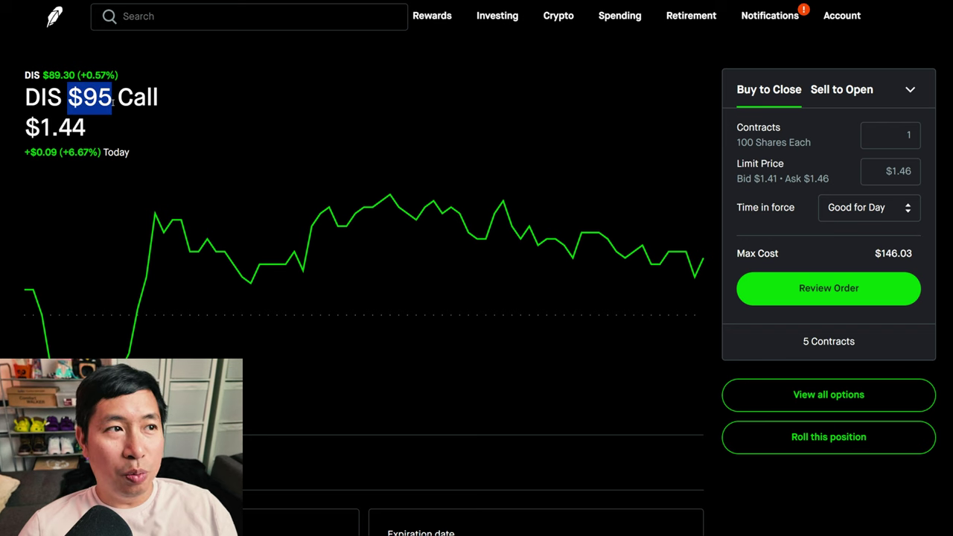
click(202, 112)
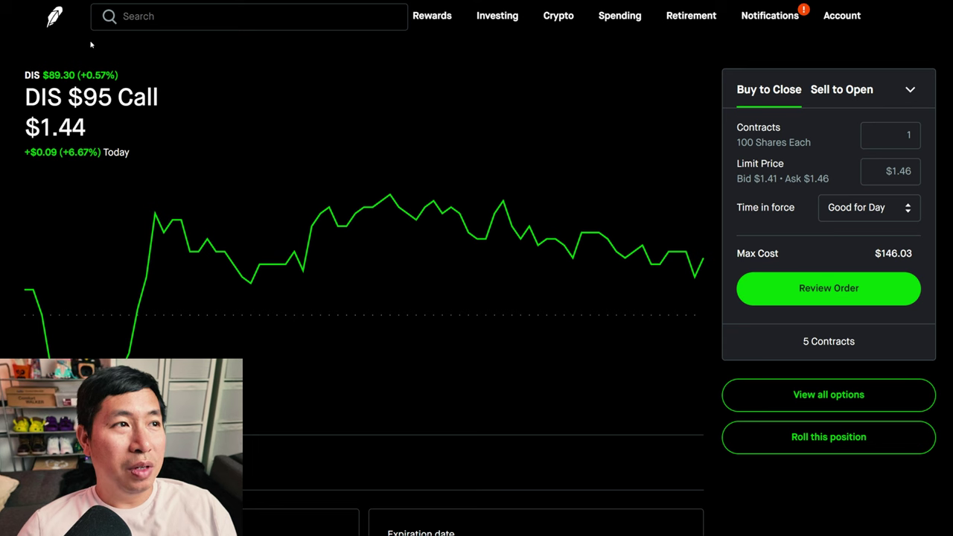
click(59, 23)
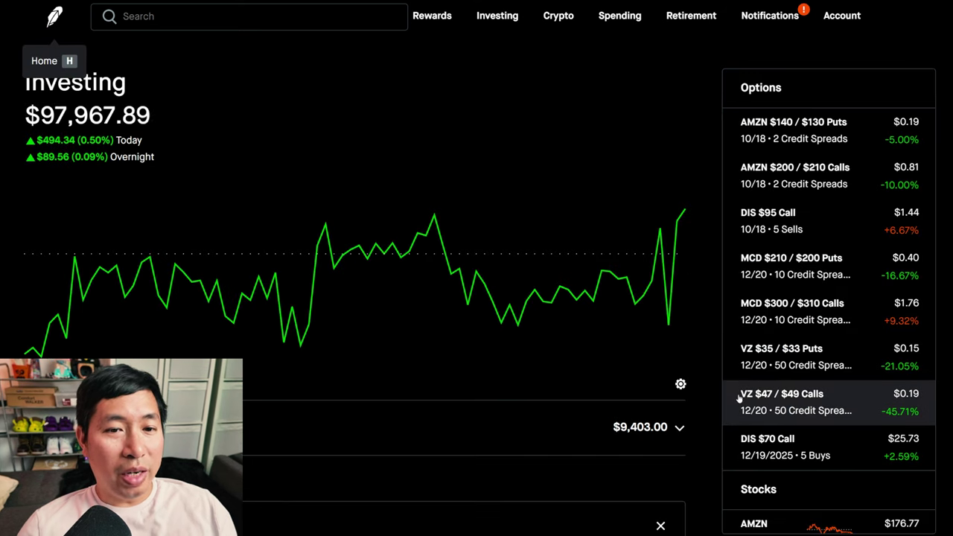
click(807, 445)
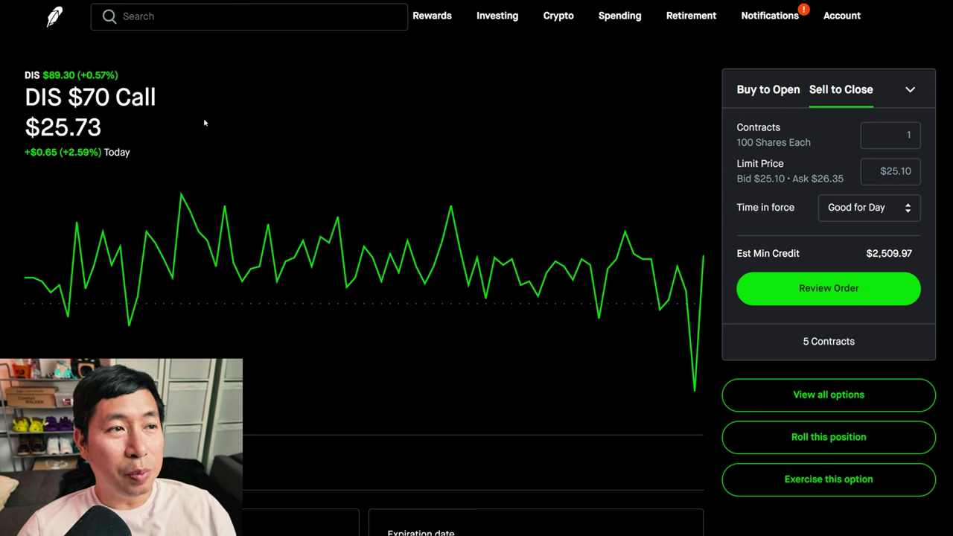
click(58, 17)
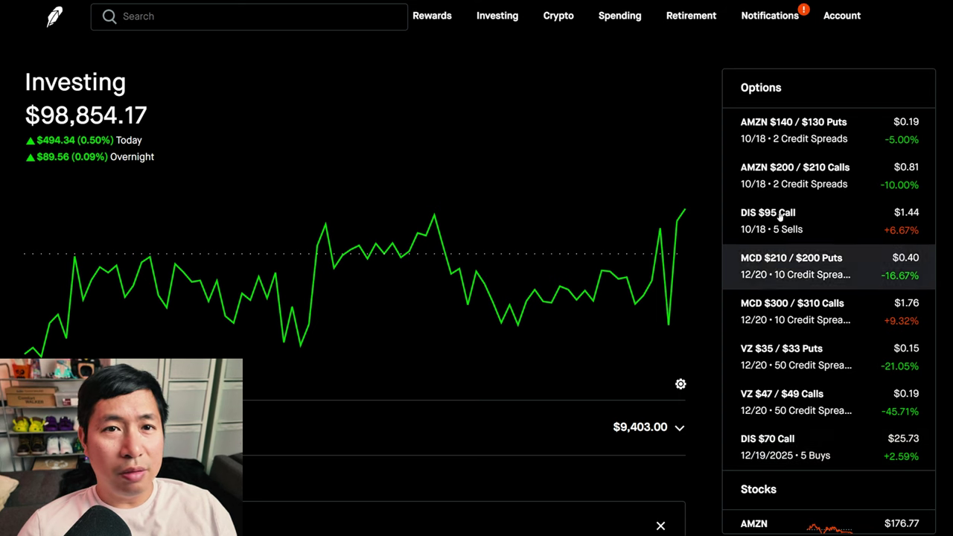
scroll(789, 246, down, 4)
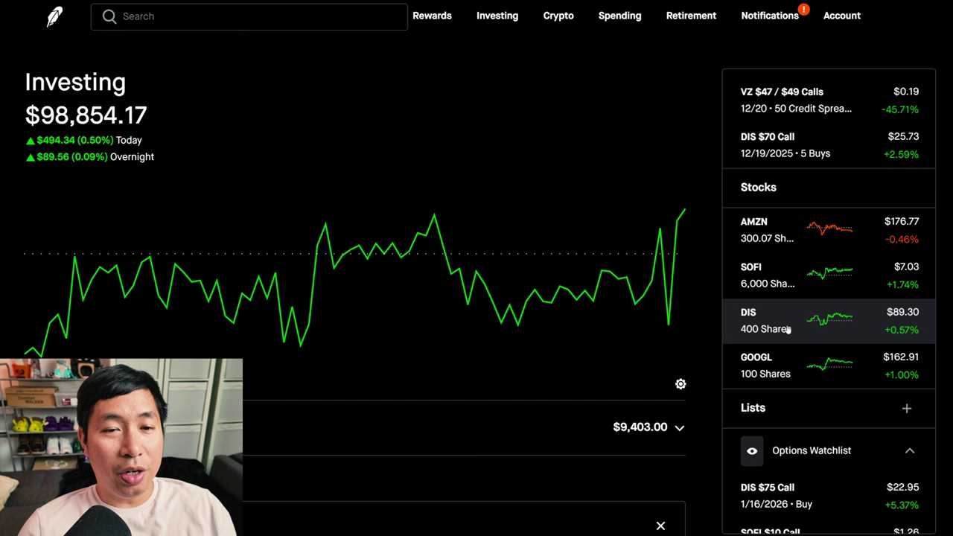
scroll(782, 363, up, 1)
scroll(781, 358, up, 2)
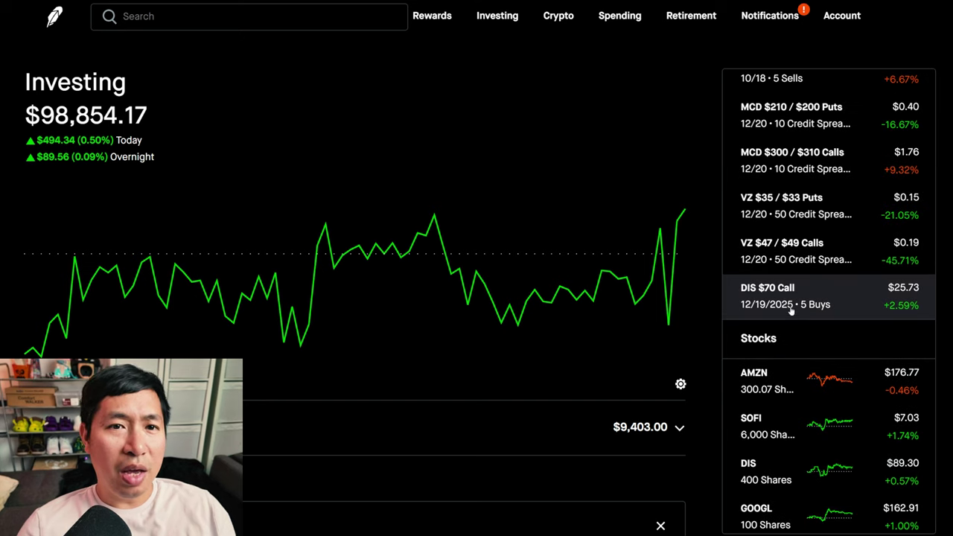
scroll(791, 305, up, 2)
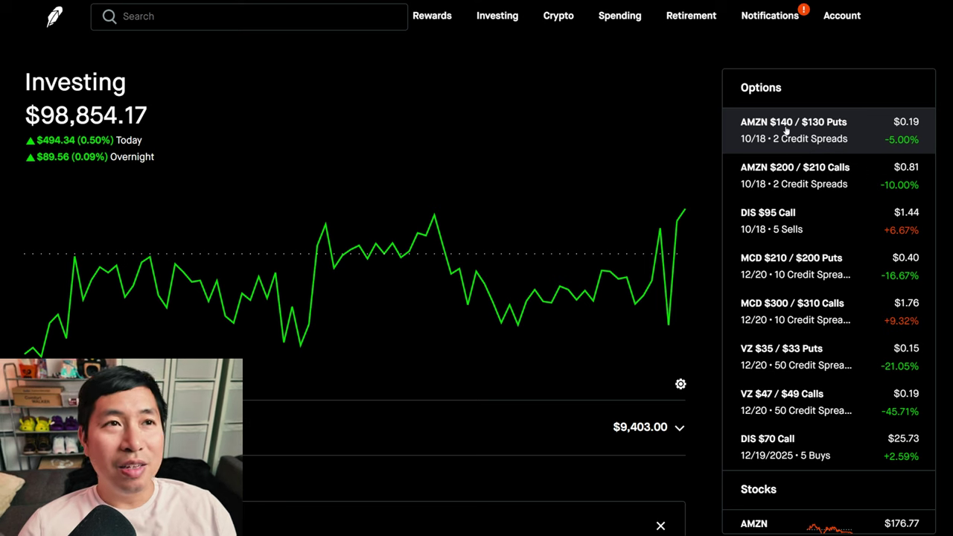
click(89, 384)
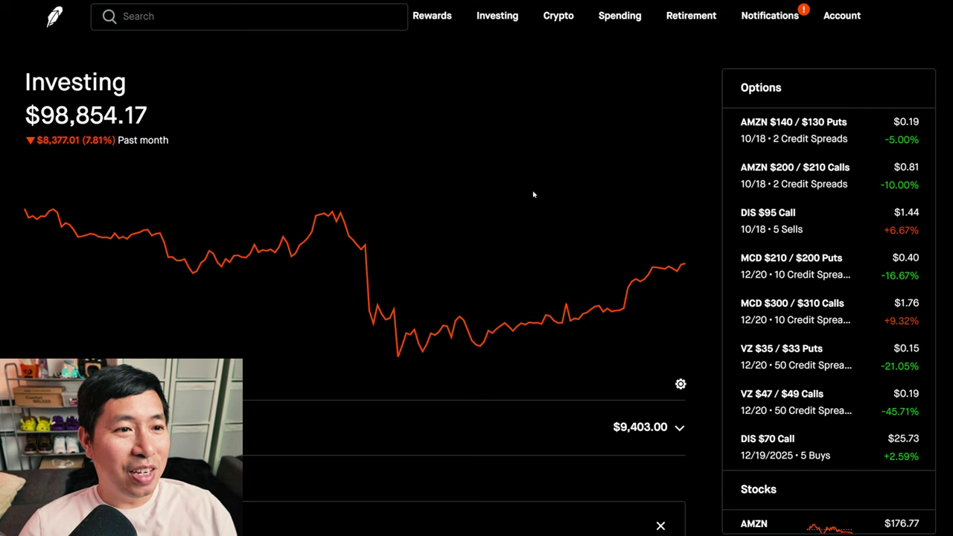
mouse_move(399, 350)
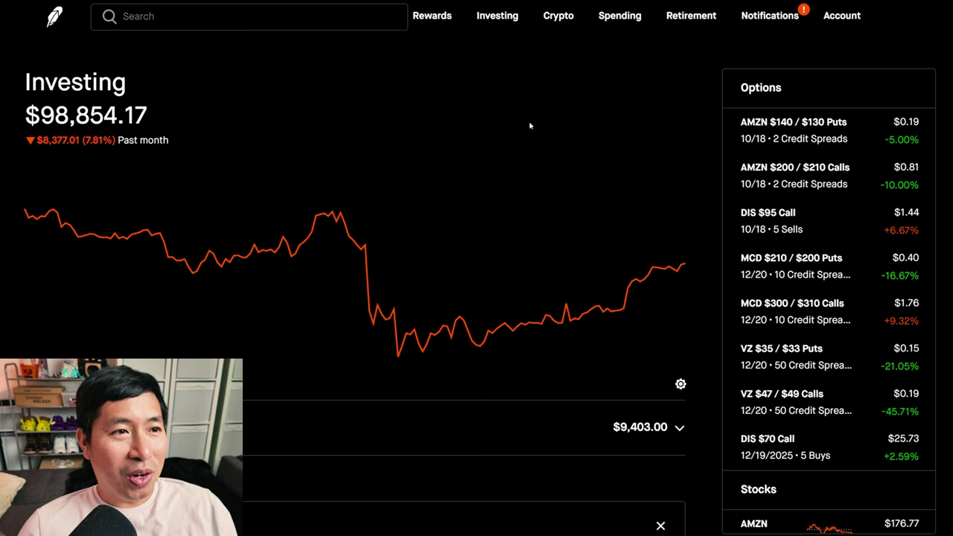
click(38, 383)
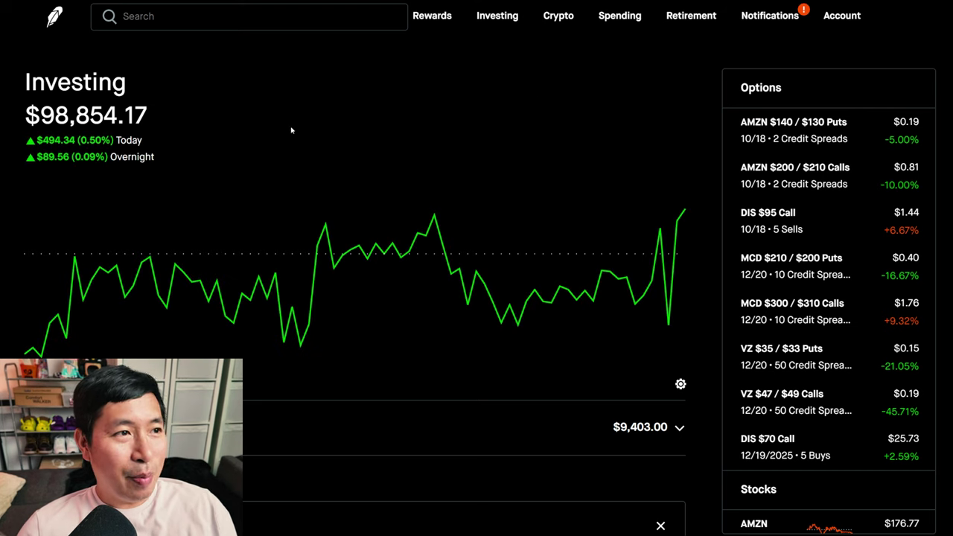
double_click(711, 107)
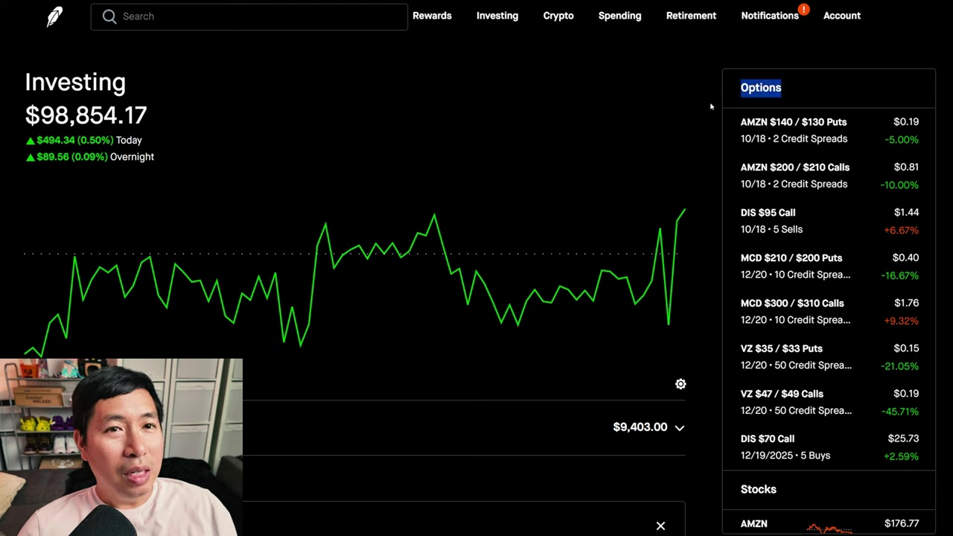
click(711, 106)
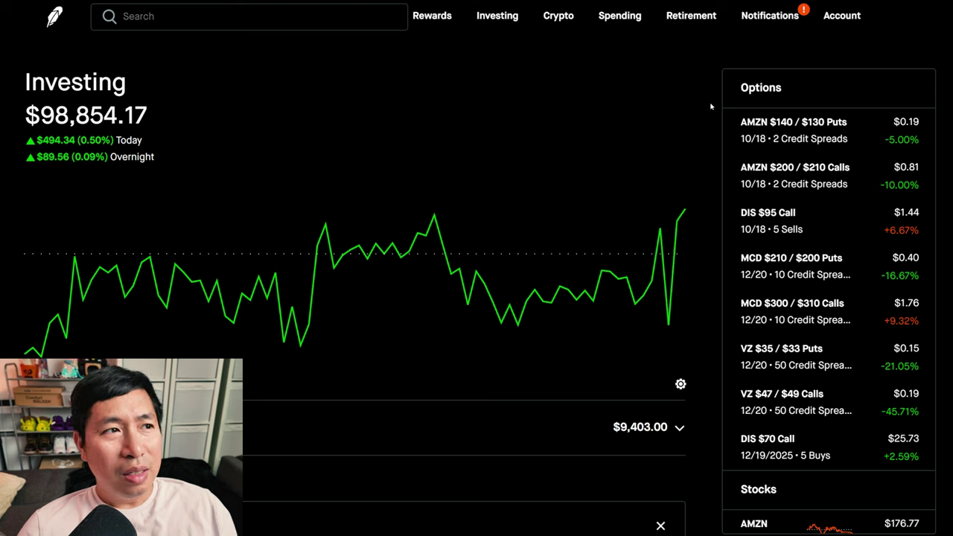